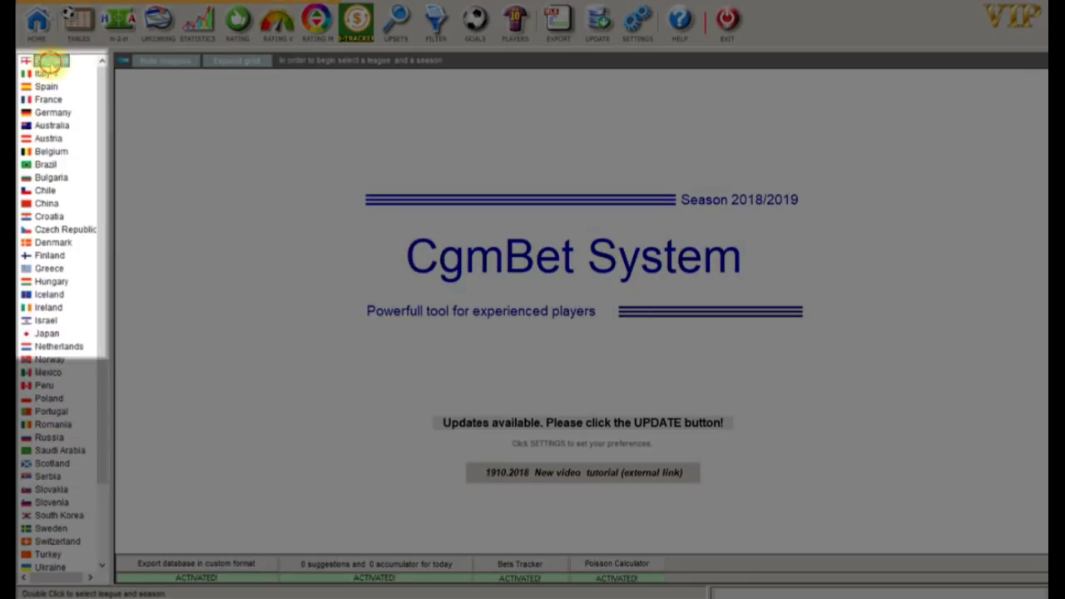
# Load the 2018/2019 season of England's Premier League.
pyautogui.doubleClick(51, 63)
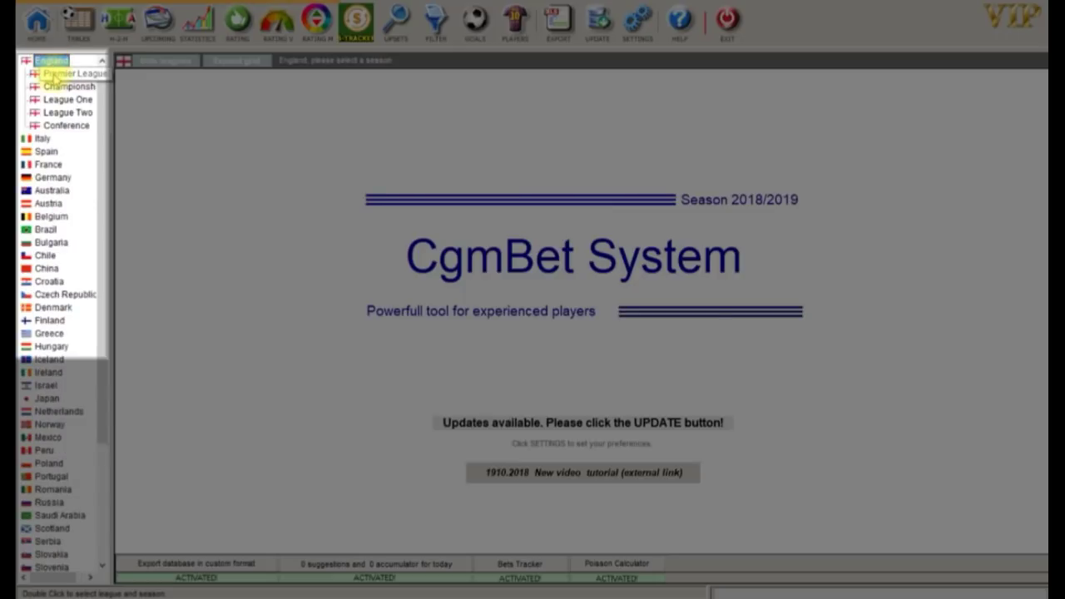
pyautogui.doubleClick(52, 75)
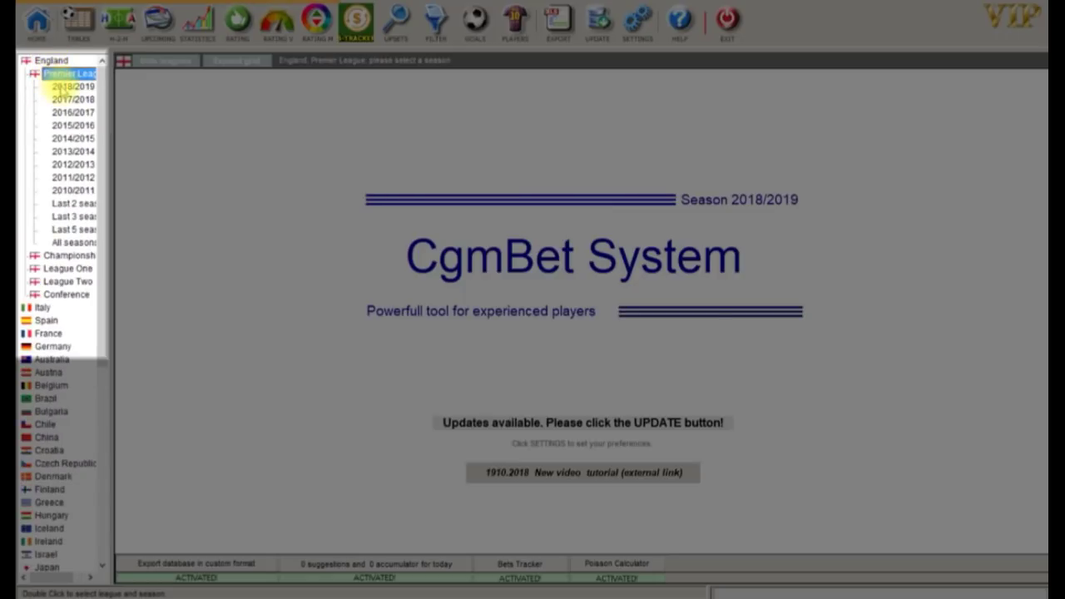
pyautogui.doubleClick(63, 87)
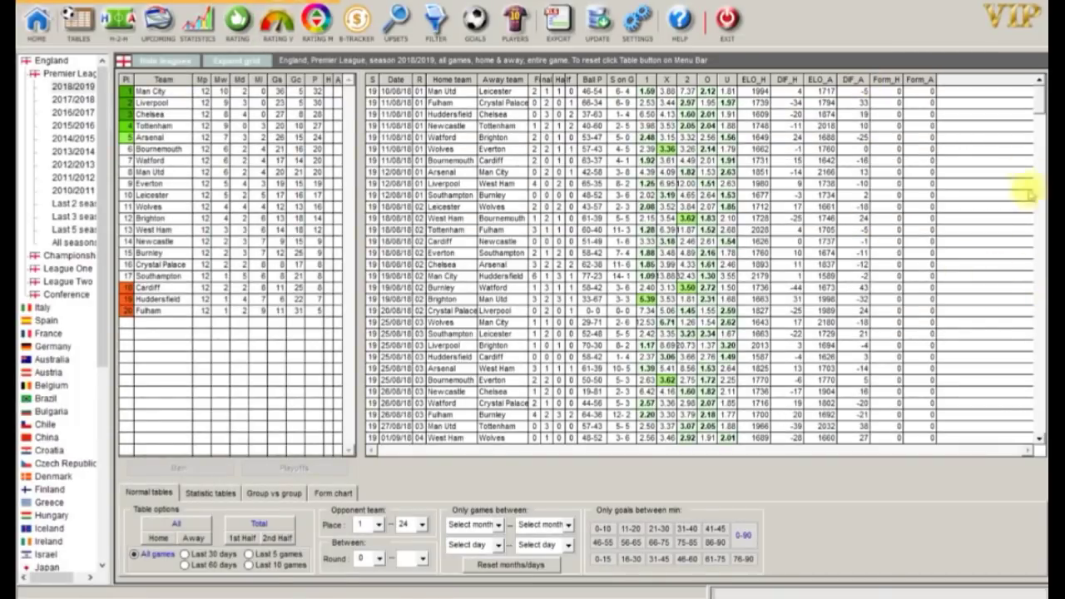
# Hide the country and league list and show only Tottenham's matches.
pyautogui.click(1032, 93)
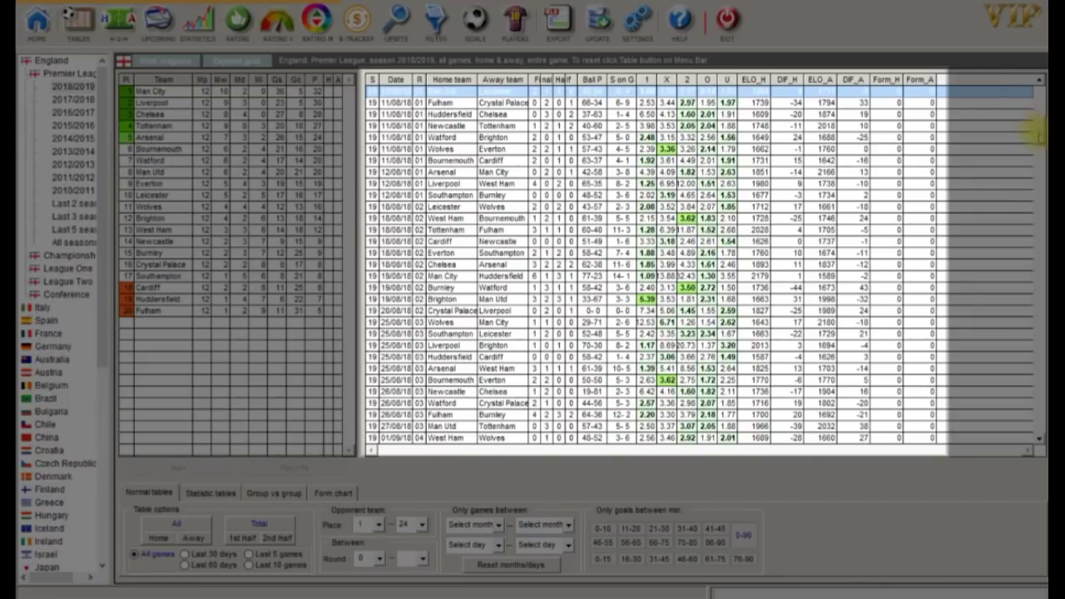
pyautogui.moveTo(1036, 137); pyautogui.dragTo(1040, 218)
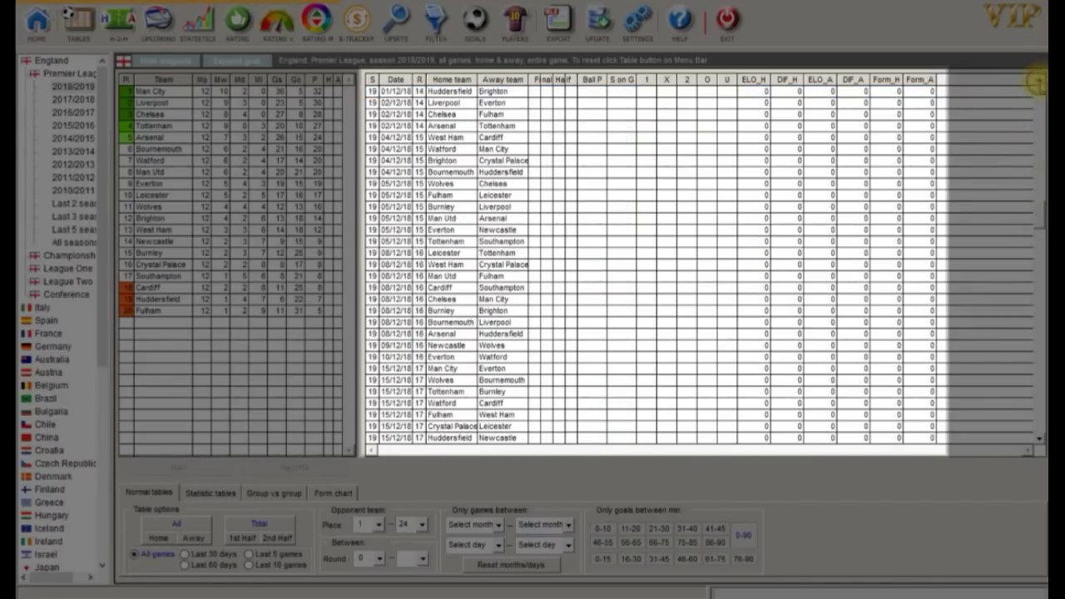
pyautogui.click(1040, 80)
pyautogui.moveTo(1040, 80); pyautogui.dragTo(1040, 80)
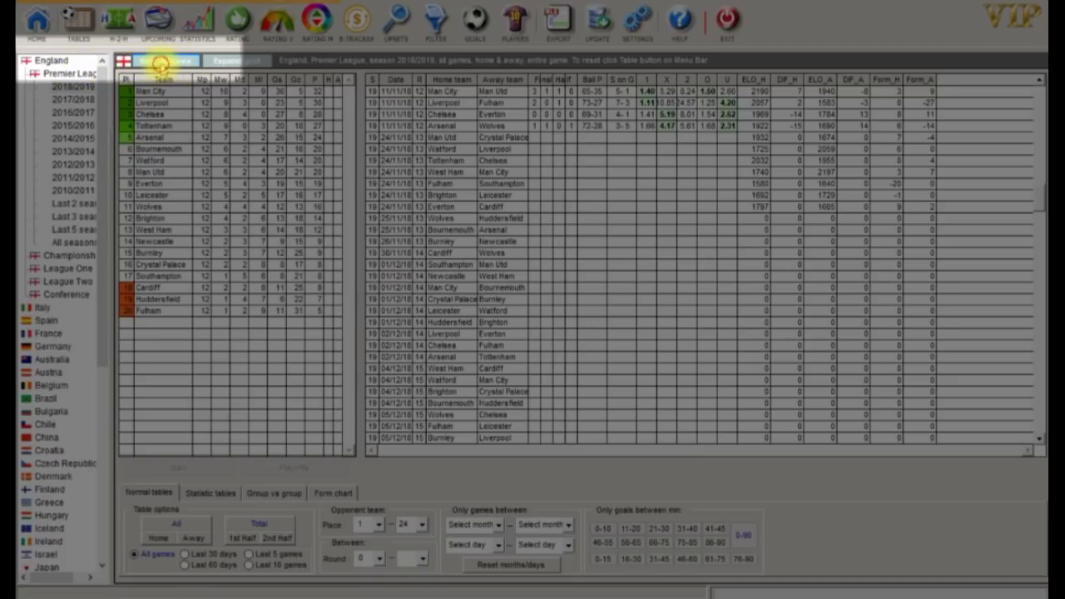
pyautogui.click(160, 63)
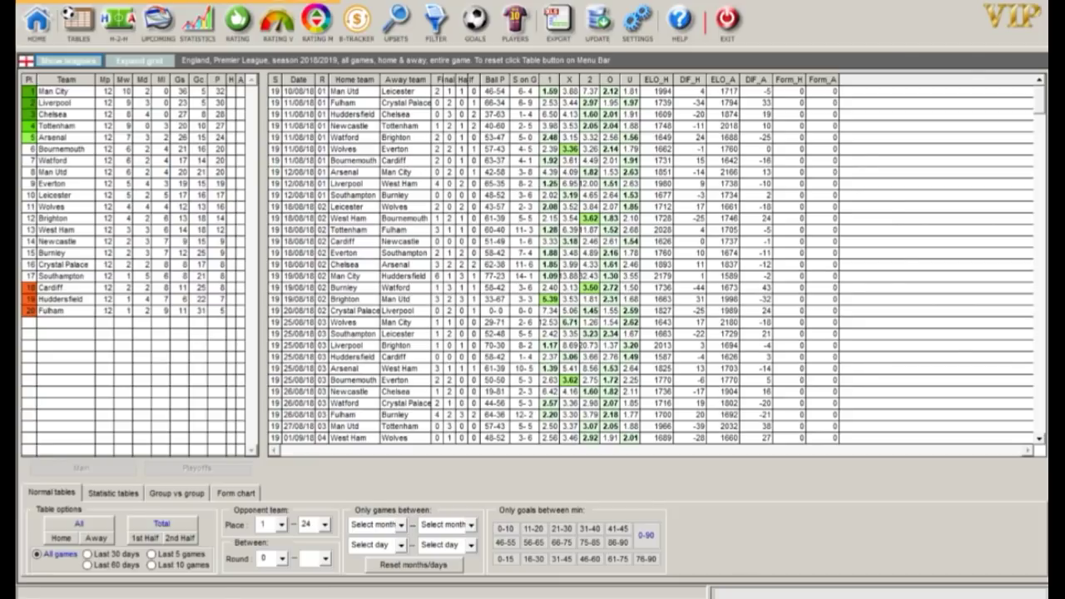
pyautogui.click(58, 126)
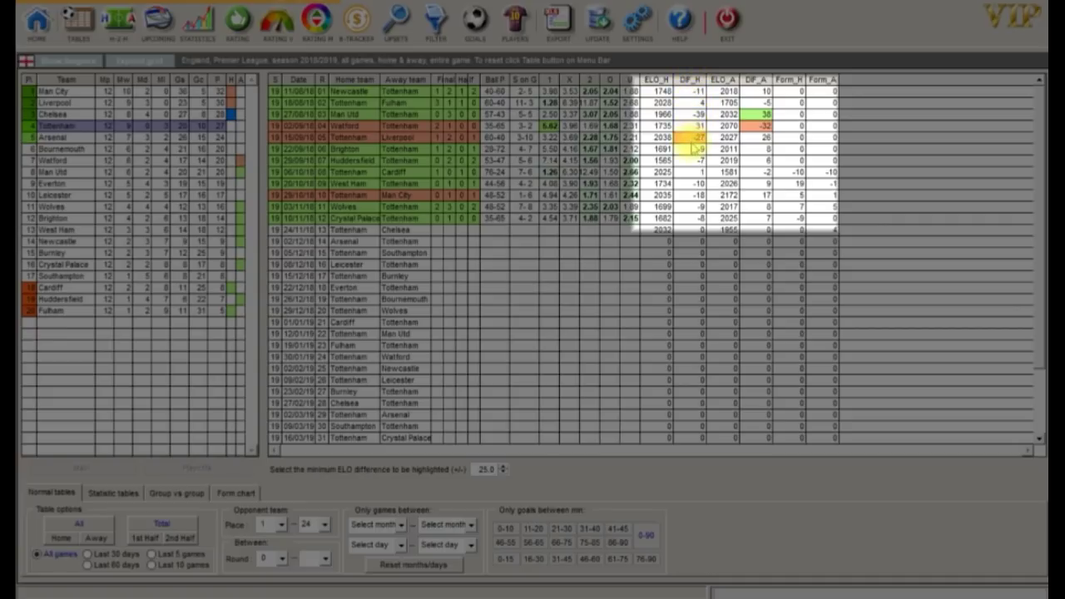
# Set the minimum ELO difference highlighted in Tottenham's matches to 5.00.
pyautogui.click(764, 127)
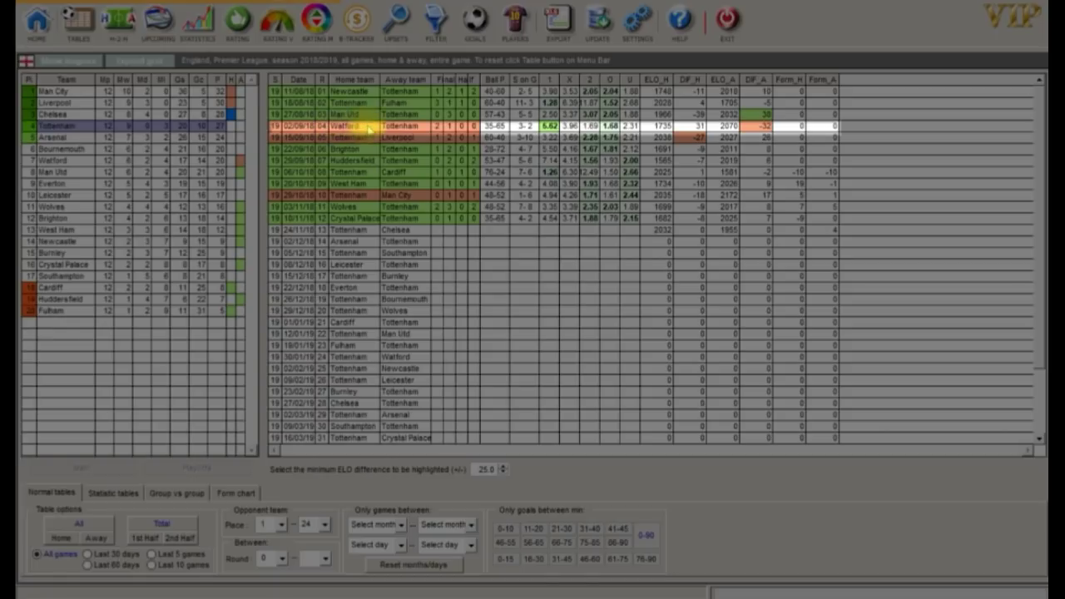
pyautogui.click(337, 136)
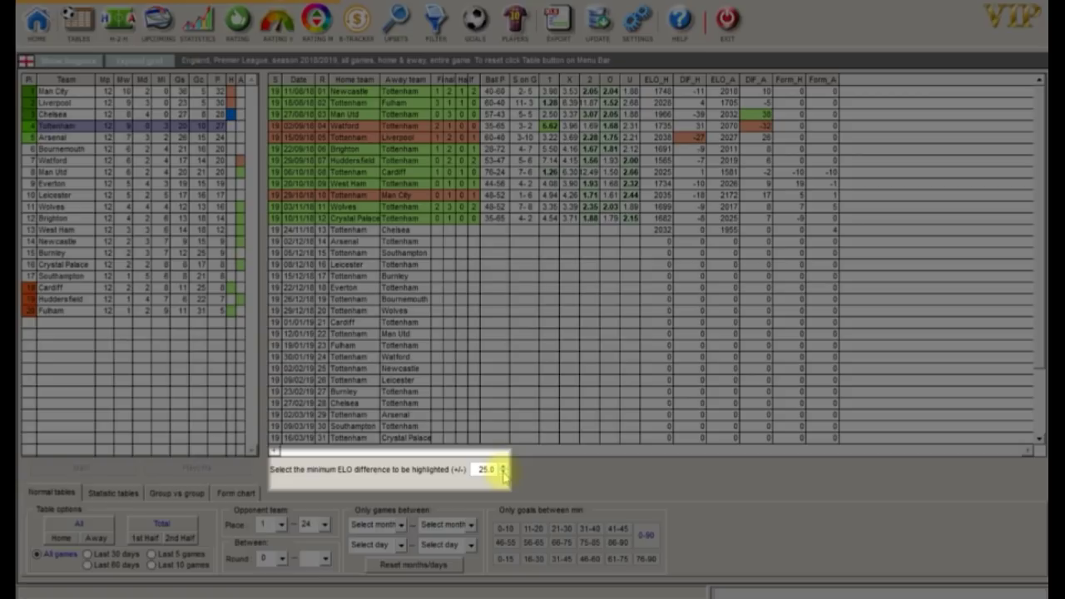
pyautogui.click(503, 474)
pyautogui.click(503, 474)
pyautogui.click(503, 474)
pyautogui.click(503, 474)
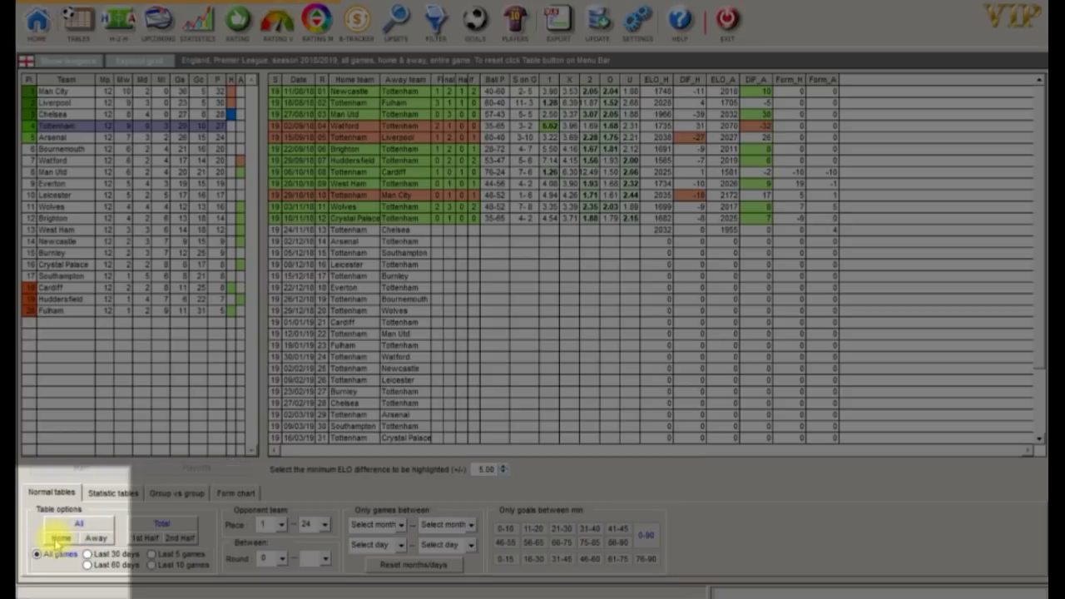
# View Tottenham's matches in the home-only table and in the away-only table.
pyautogui.click(57, 539)
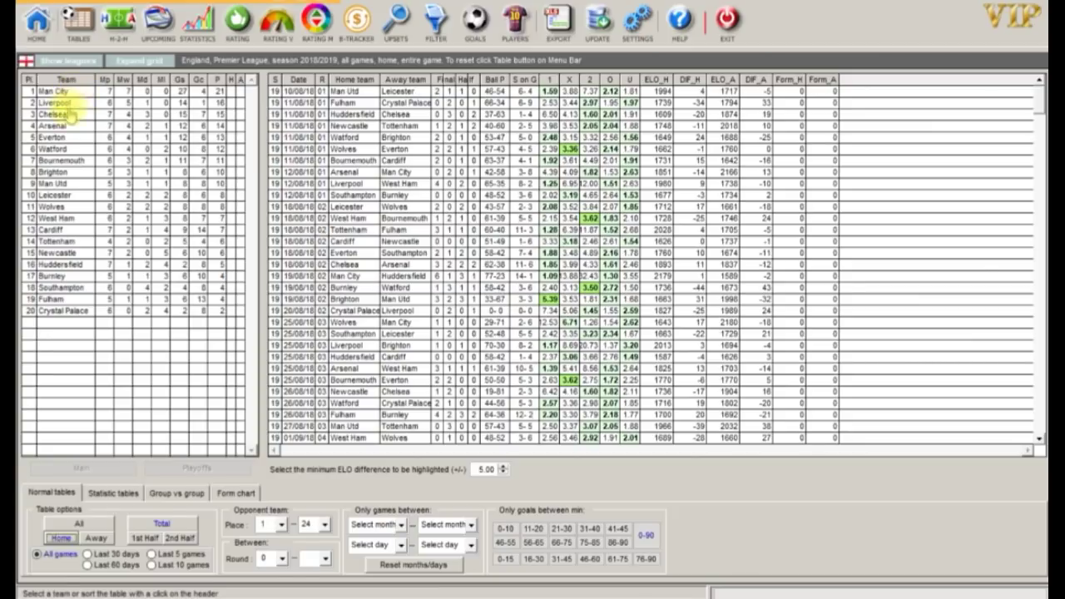
pyautogui.click(56, 242)
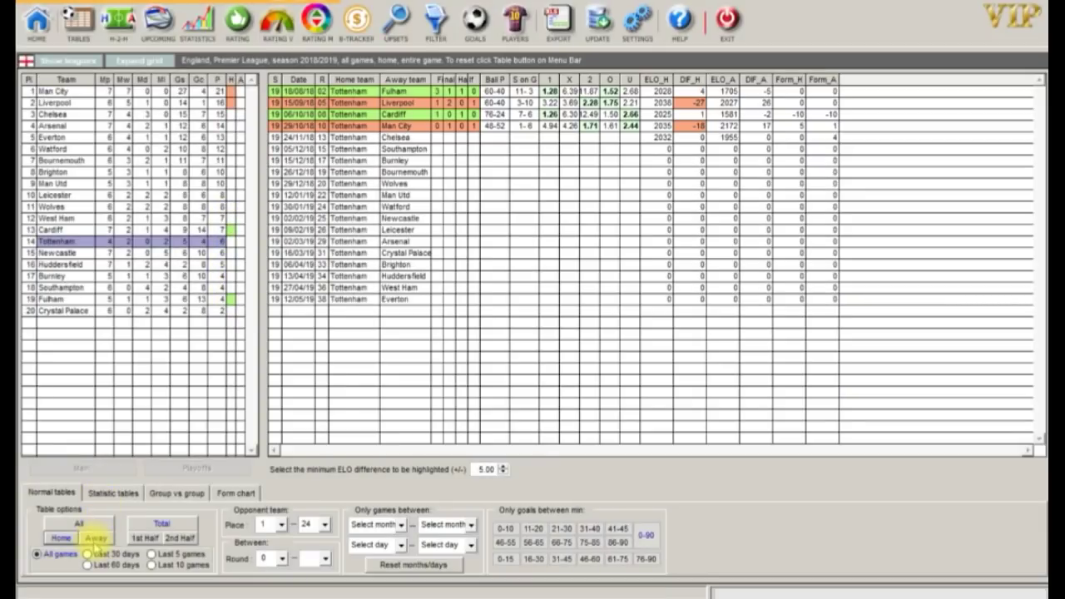
pyautogui.click(97, 539)
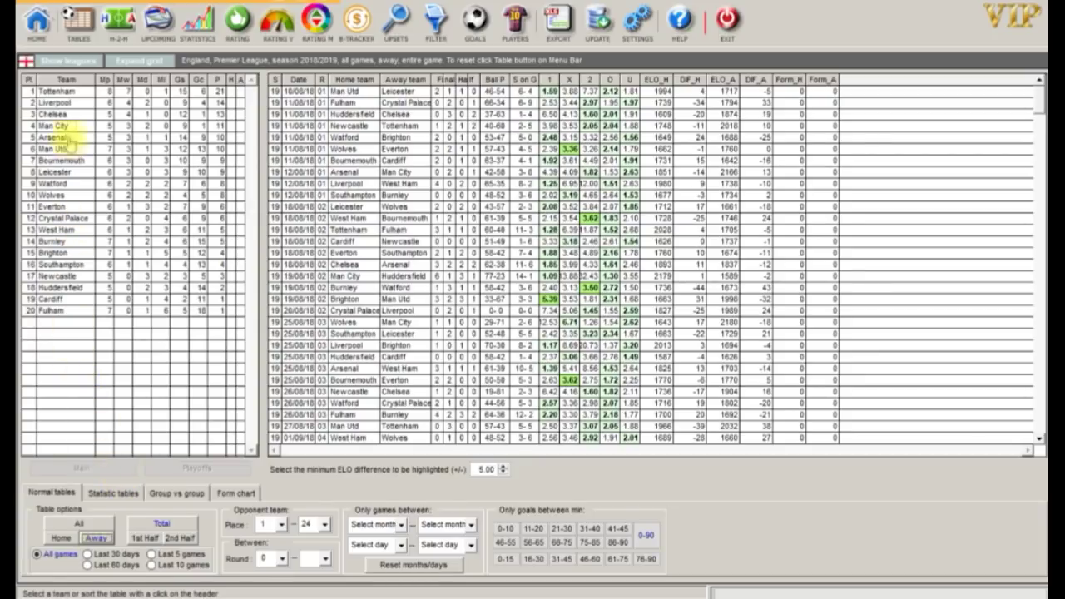
pyautogui.click(58, 91)
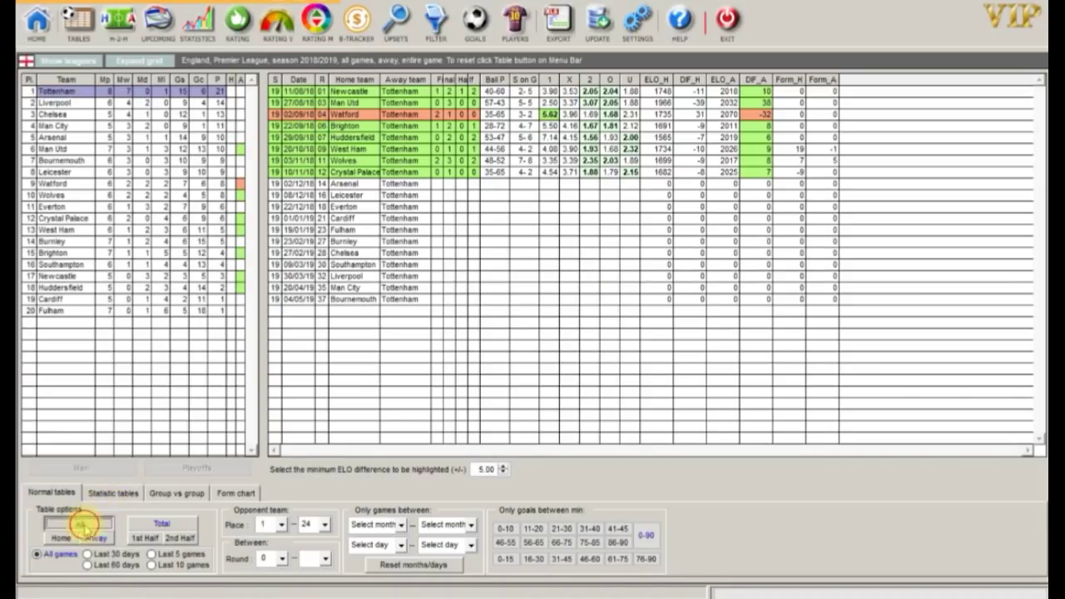
# View Tottenham's matches in the first-half table for all games and return to the full-match totals.
pyautogui.click(143, 539)
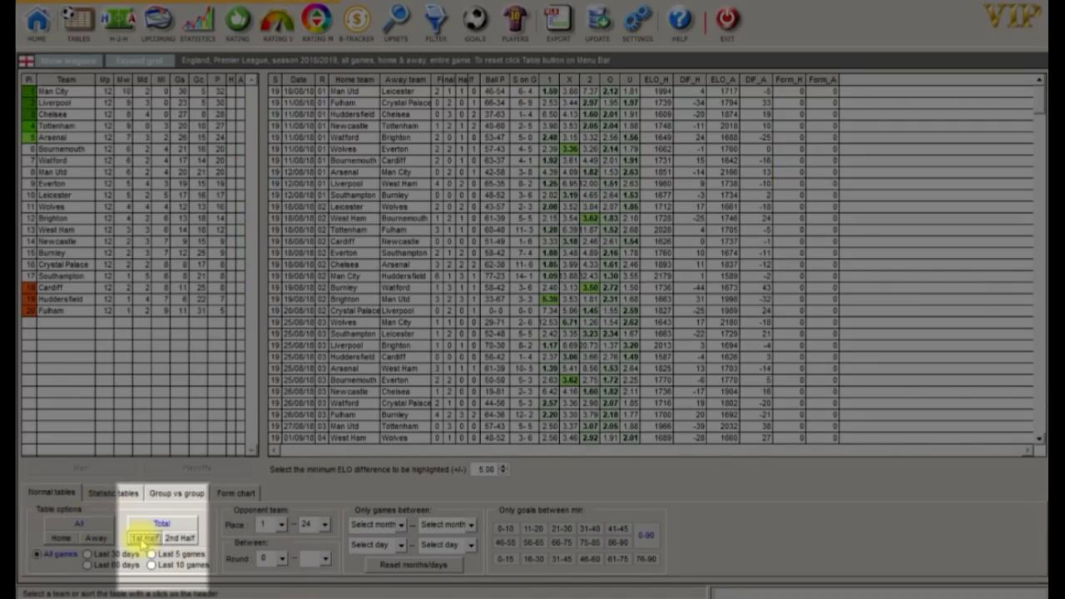
pyautogui.click(143, 539)
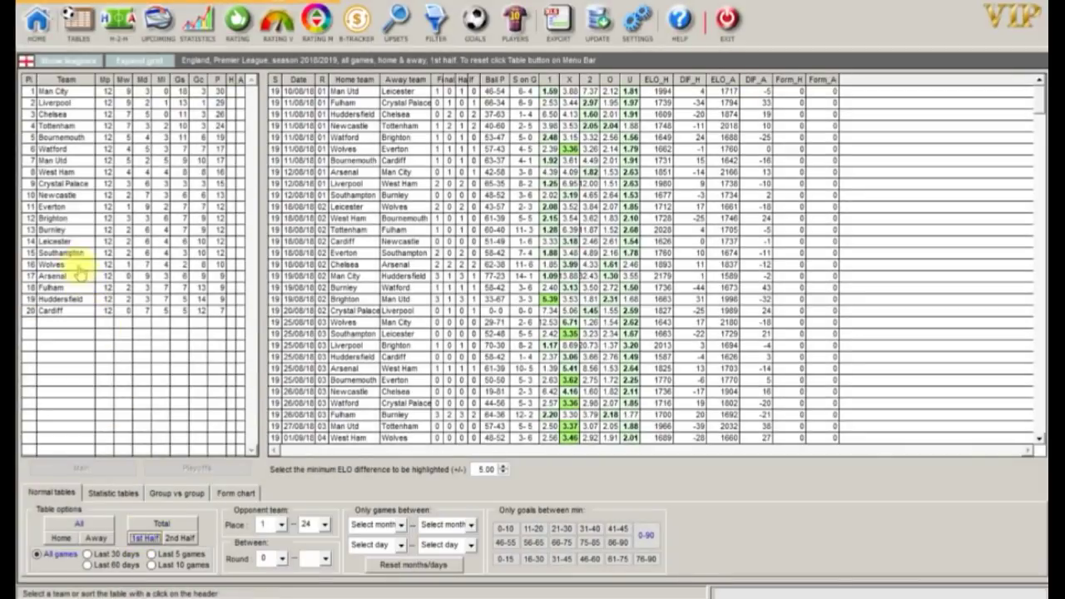
pyautogui.click(65, 126)
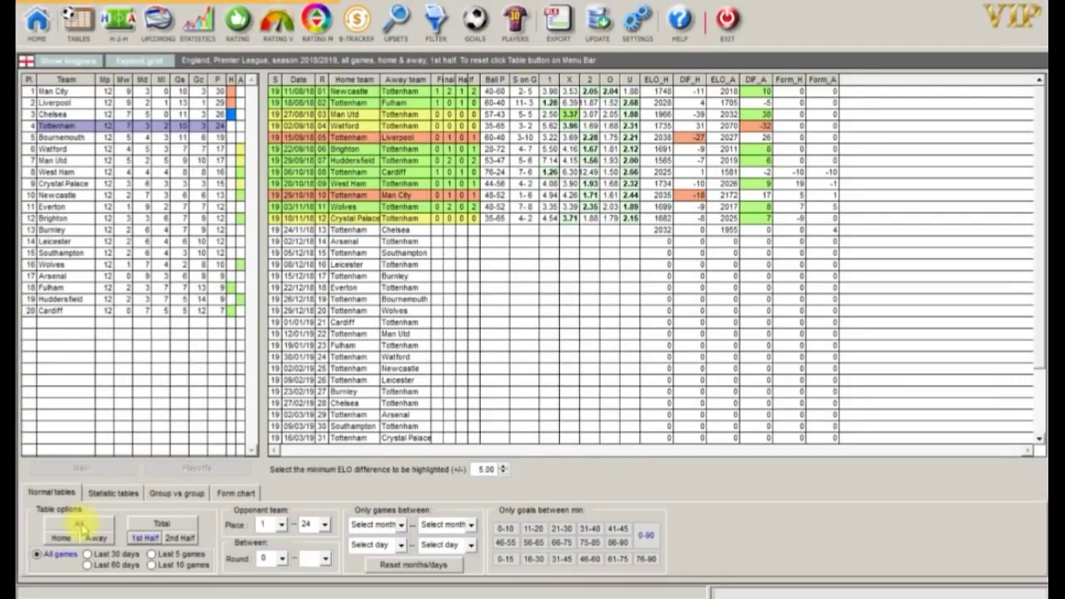
pyautogui.click(162, 523)
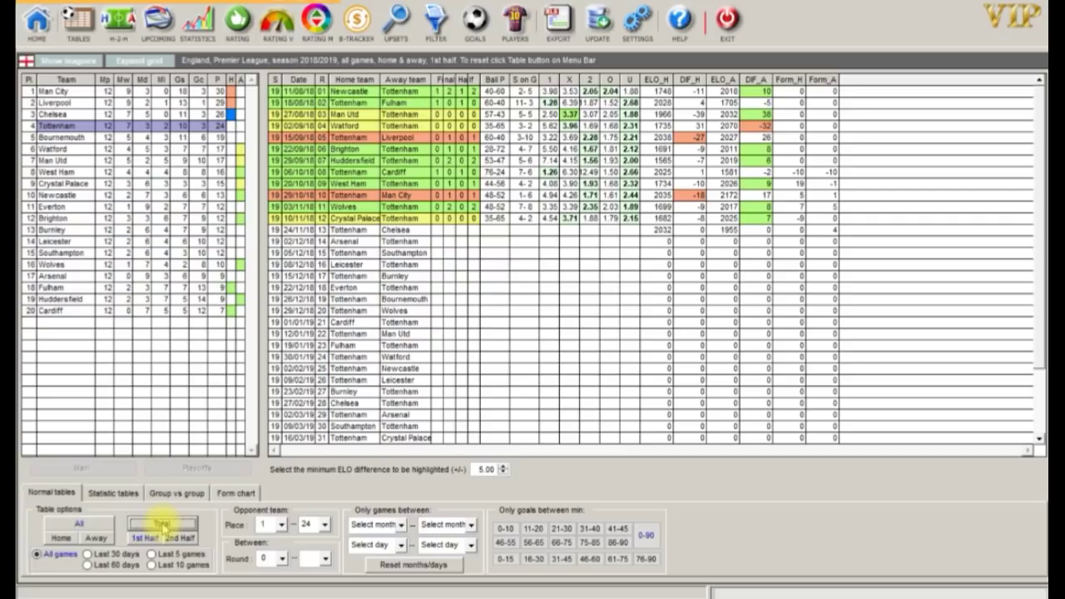
pyautogui.click(162, 524)
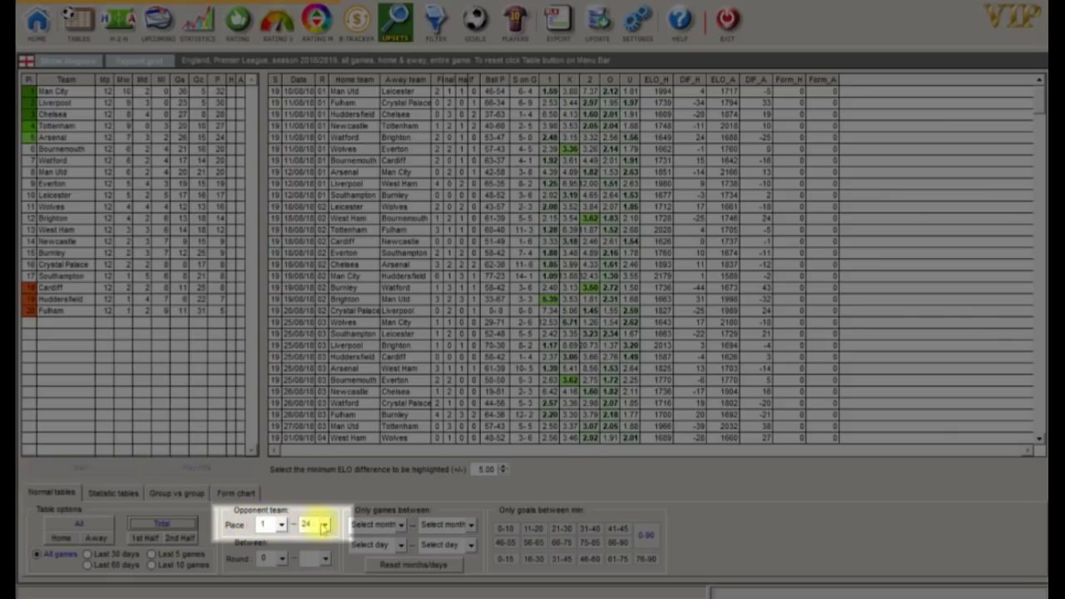
# Limit the standings to games against opponents placed 1 to 7 and select Liverpool.
pyautogui.click(324, 526)
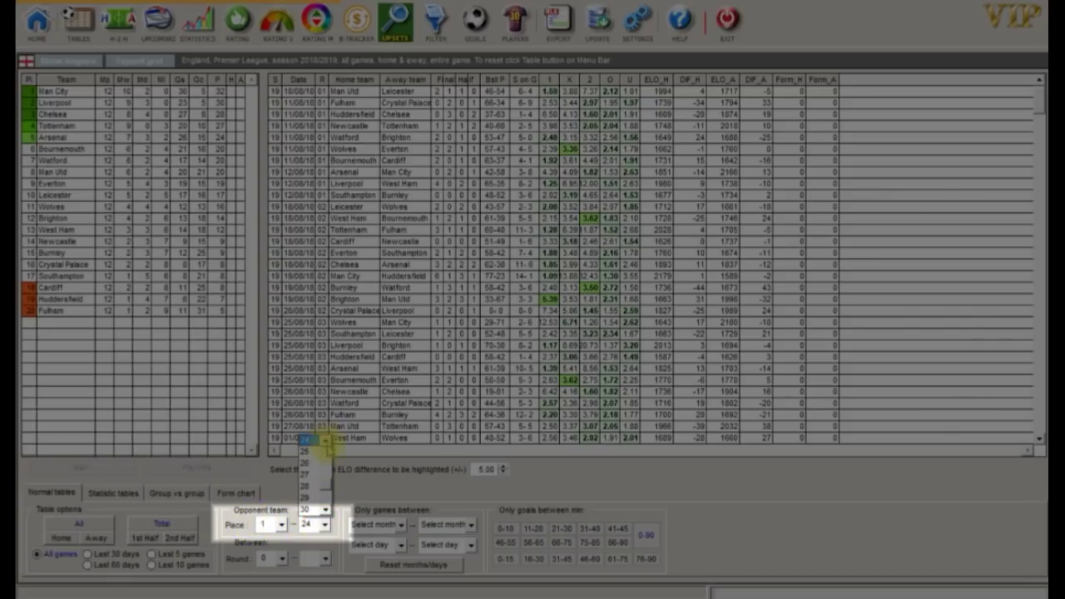
pyautogui.scroll(2, 326, 445)
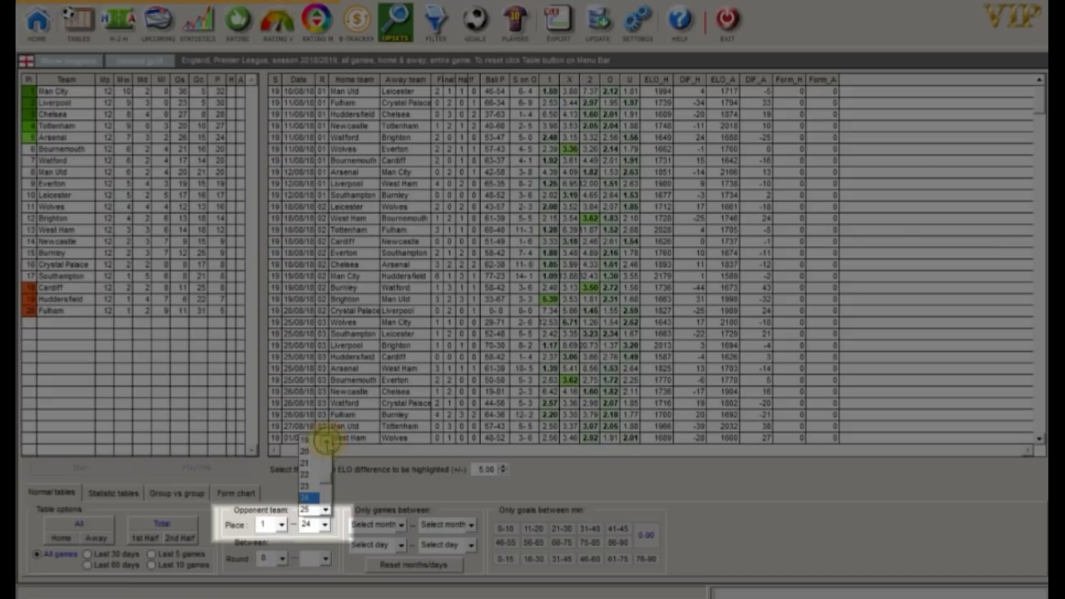
pyautogui.scroll(2, 326, 446)
pyautogui.scroll(2, 326, 445)
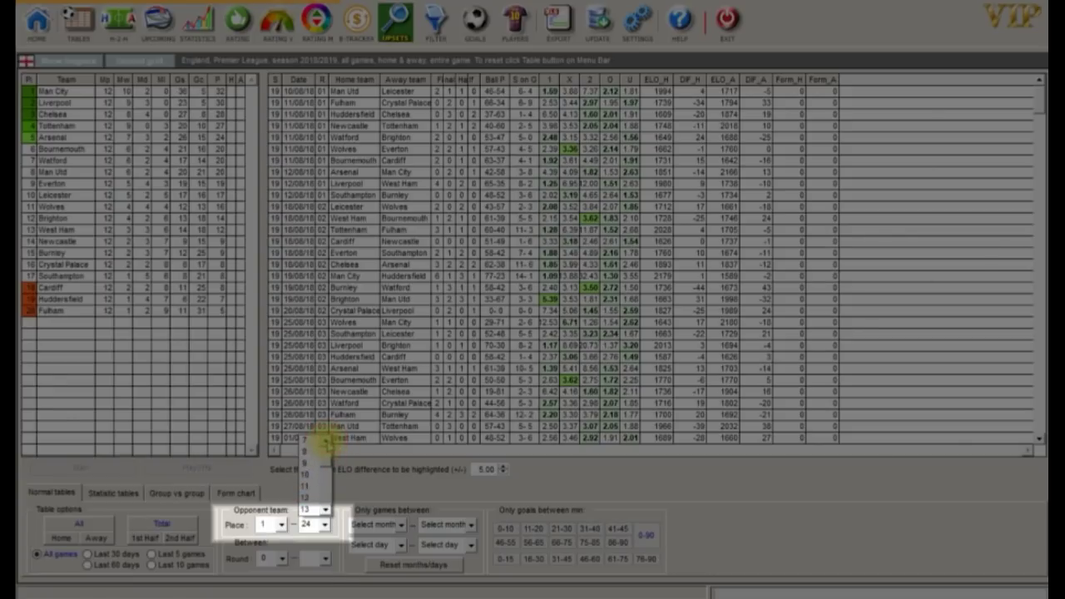
pyautogui.click(308, 437)
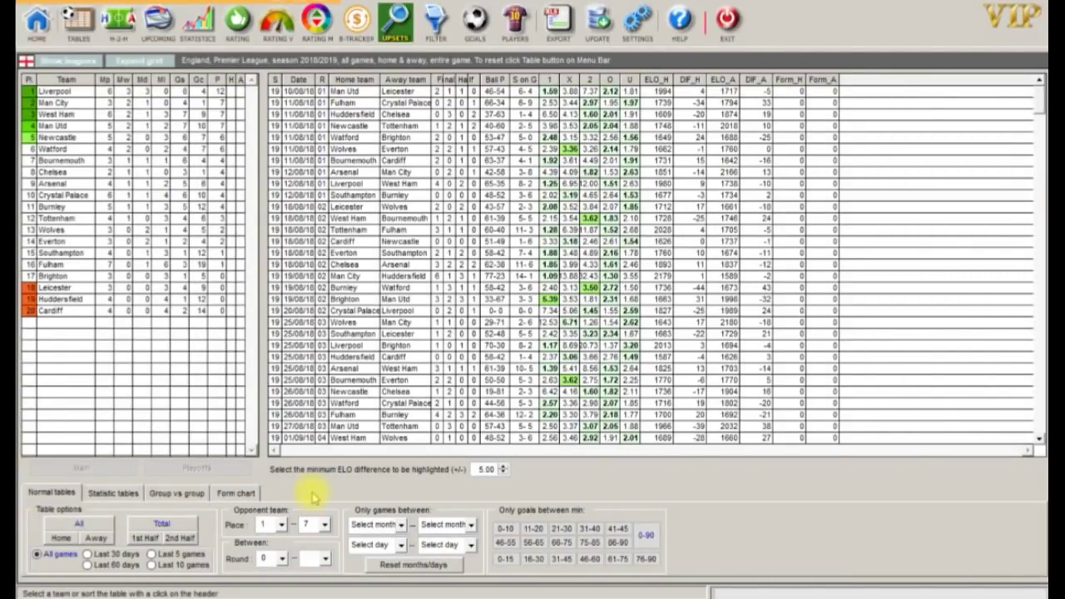
pyautogui.click(73, 96)
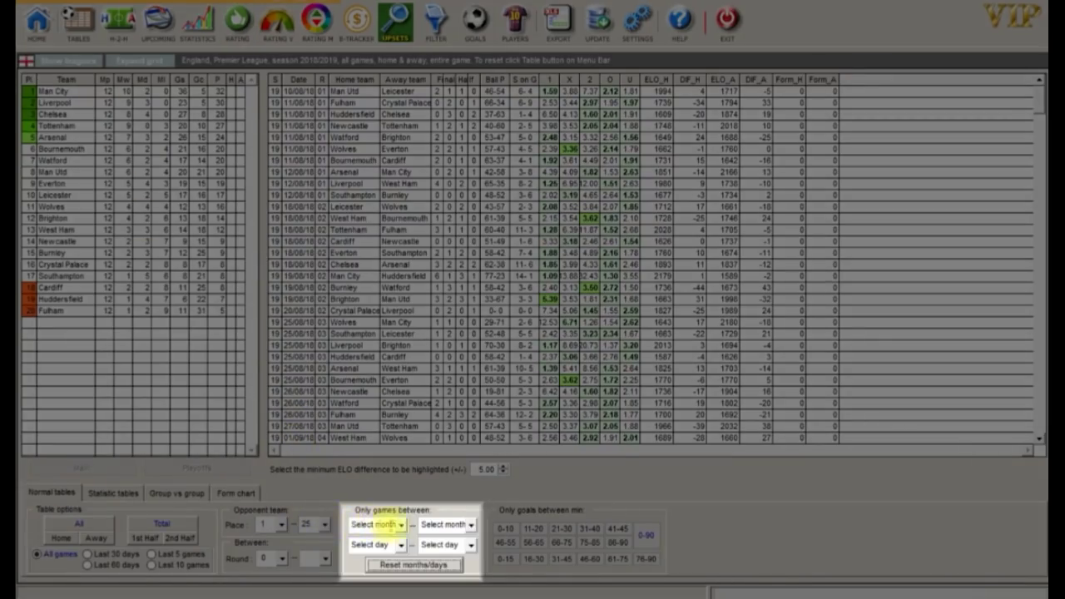
# Restrict the table and match list to games played between September and October.
pyautogui.click(401, 526)
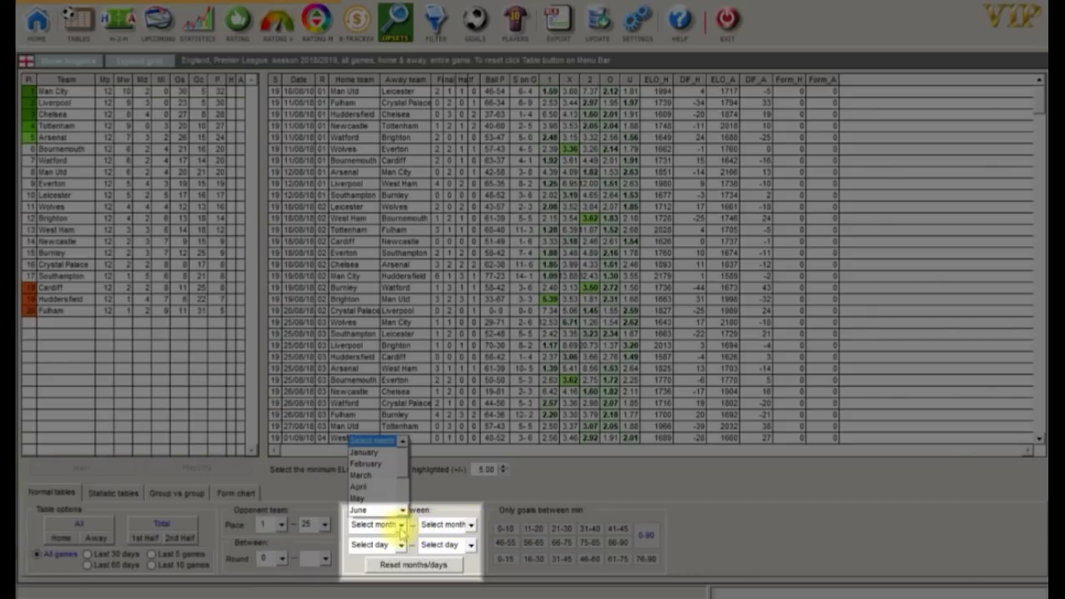
pyautogui.scroll(-3, 403, 513)
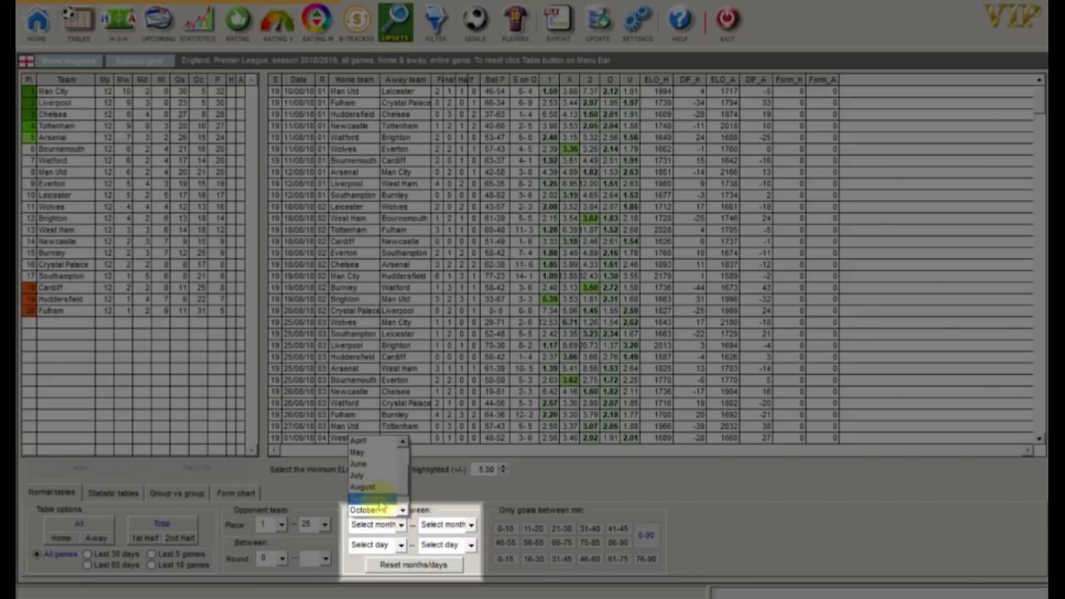
pyautogui.click(379, 500)
pyautogui.click(470, 524)
pyautogui.scroll(-2, 471, 516)
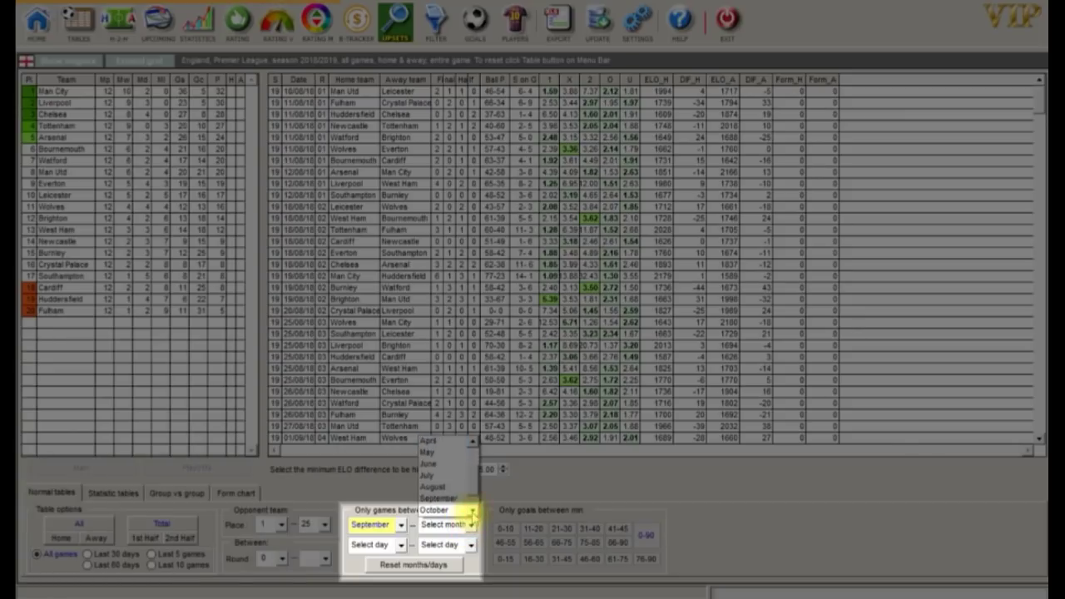
pyautogui.click(472, 523)
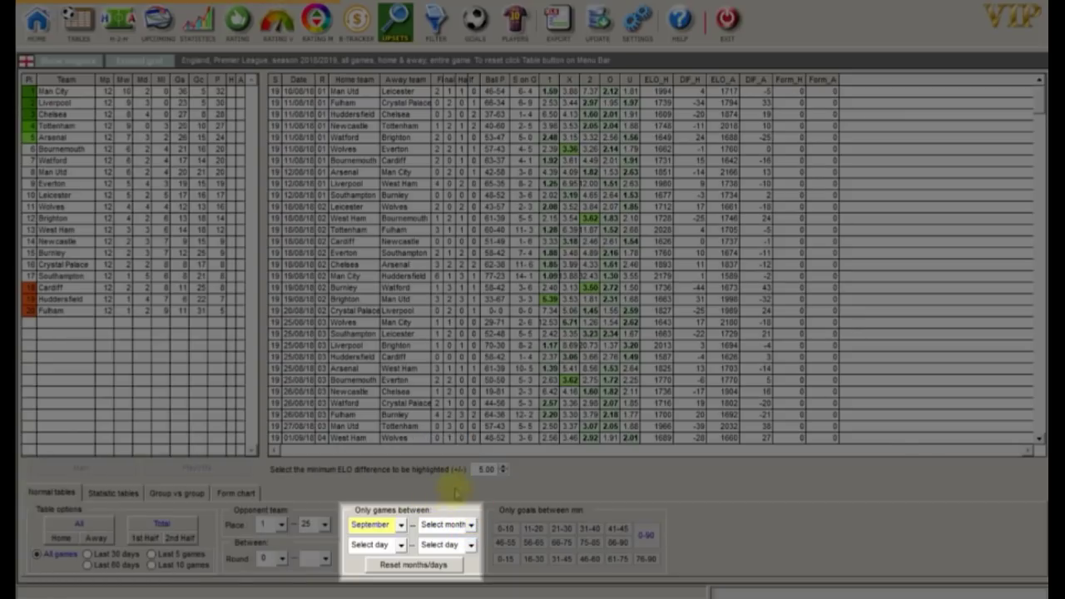
pyautogui.press('Down')
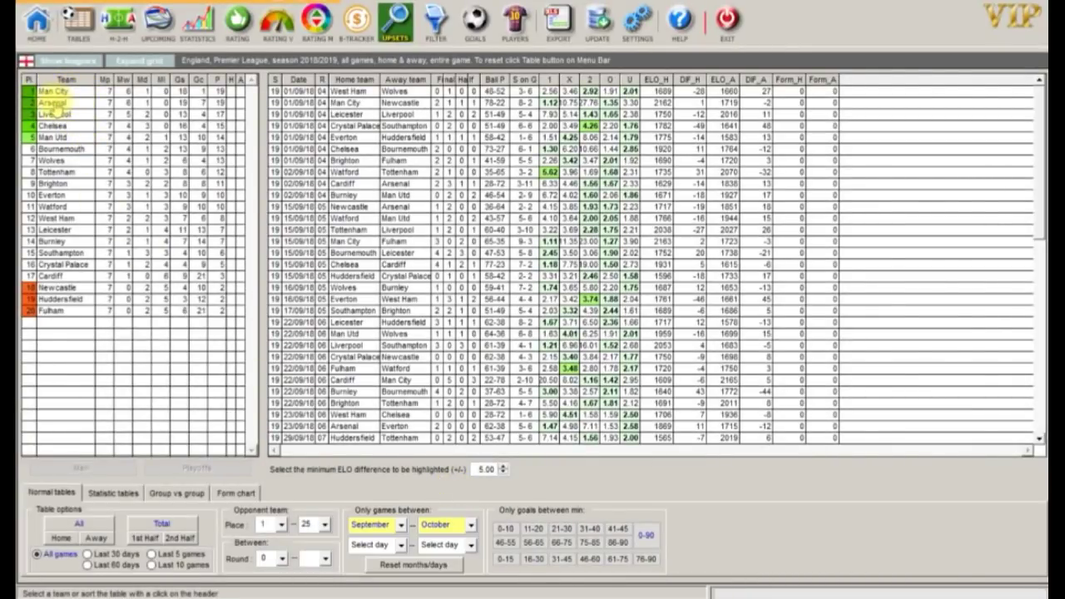
# View the matches of Man City and Arsenal for the chosen months and clear the month filter.
pyautogui.click(66, 92)
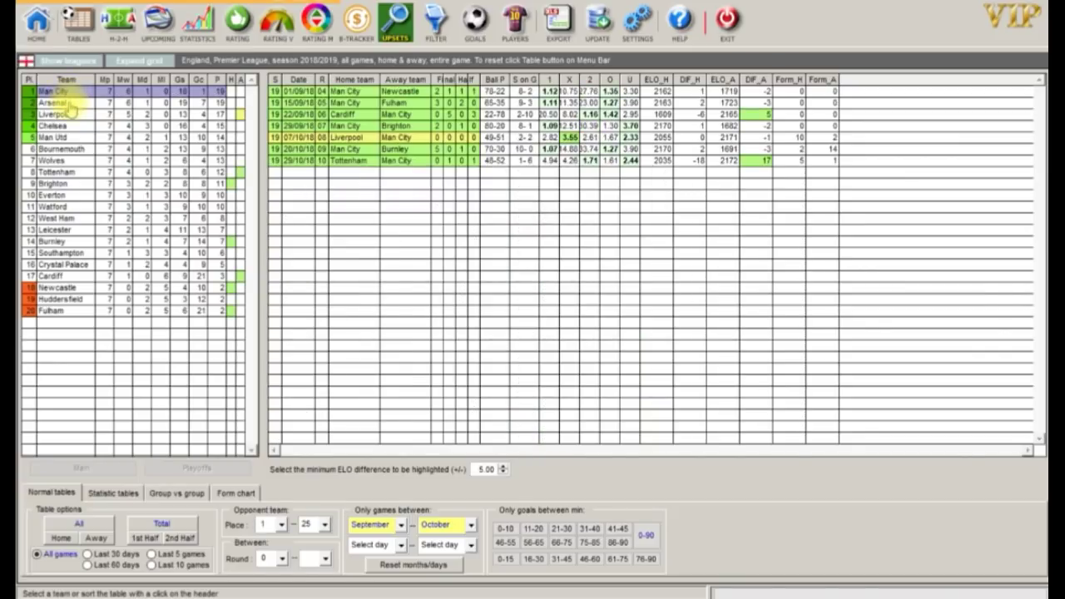
pyautogui.click(67, 102)
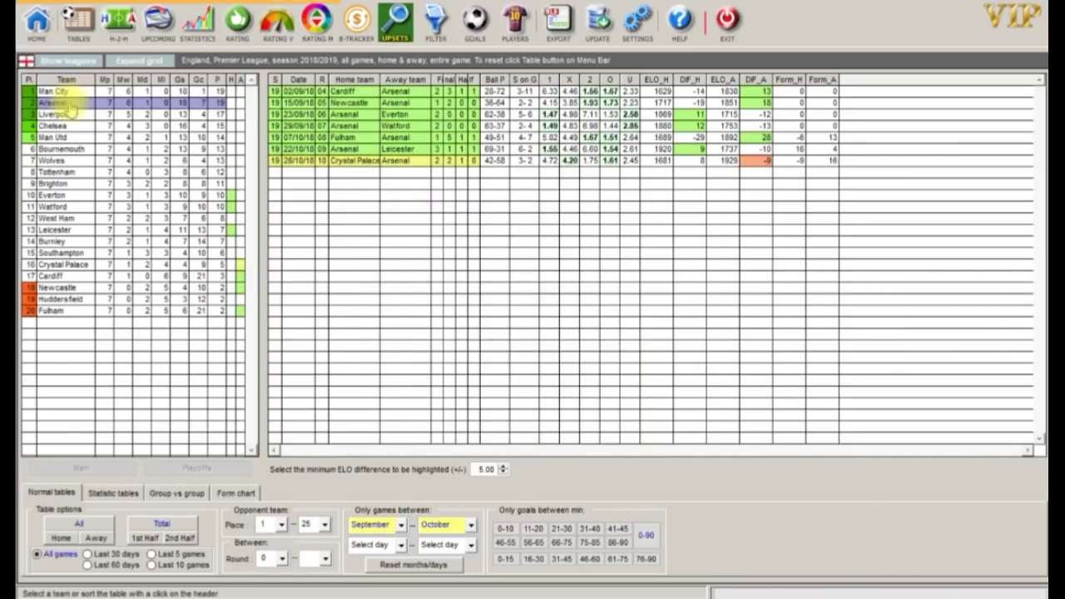
pyautogui.click(416, 566)
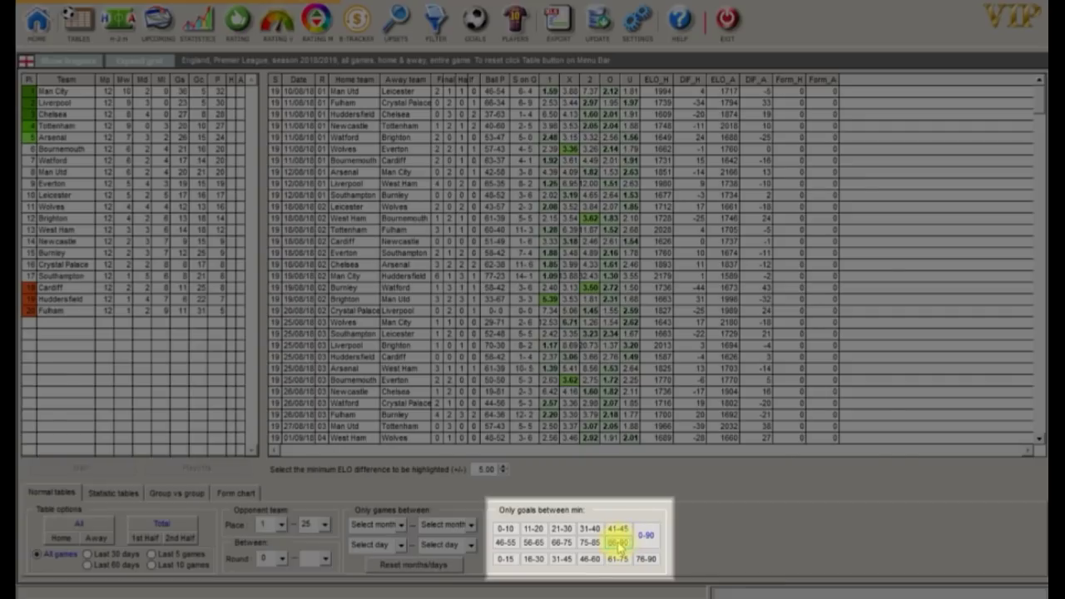
# Count only goals scored between minutes 86 and 90 and show Leicester's matches.
pyautogui.click(618, 543)
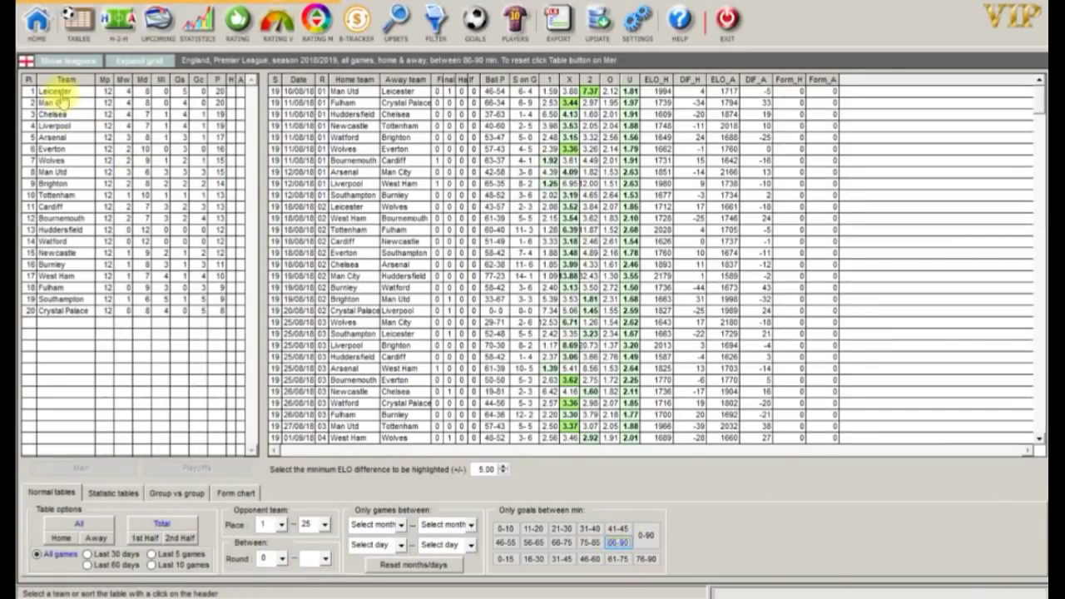
pyautogui.click(59, 92)
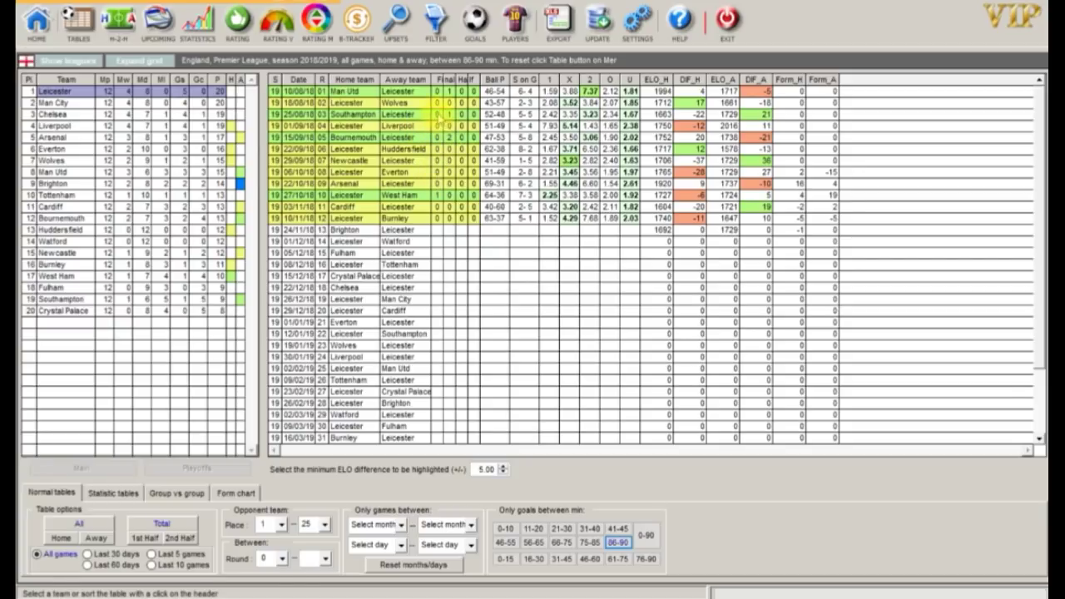
# Switch to the statistic tables and list each team's shots on target across all games.
pyautogui.click(116, 494)
pyautogui.click(117, 493)
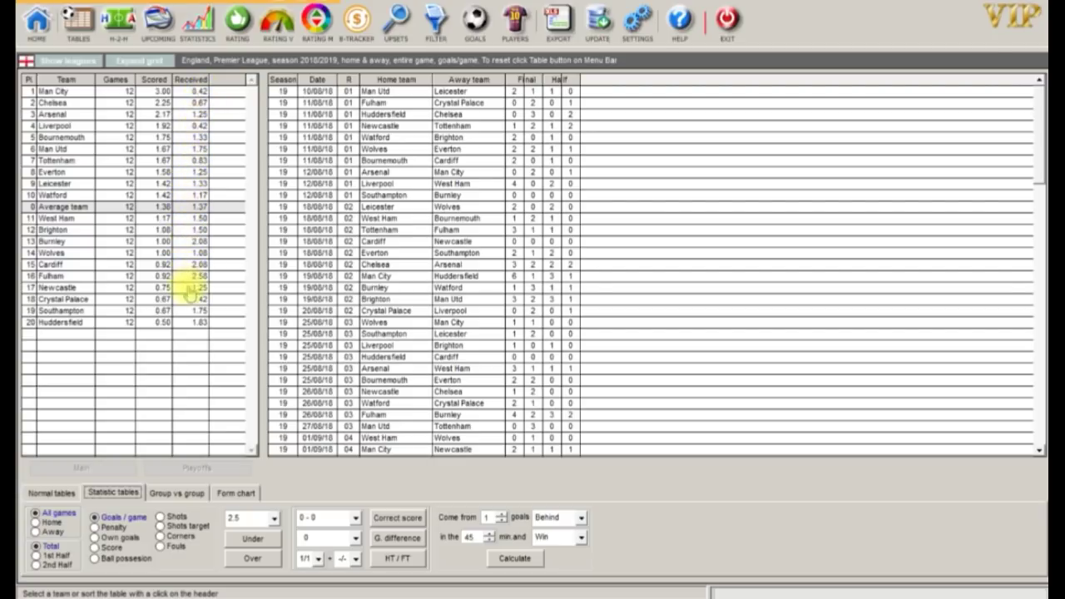
pyautogui.click(160, 527)
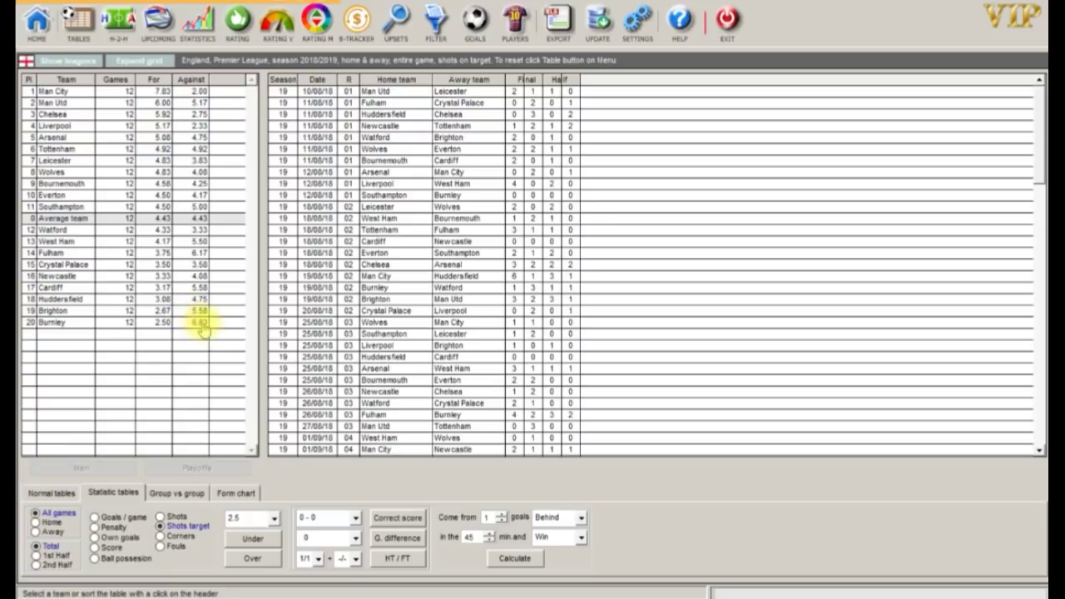
# Set the goals line to 3.5 and rank the teams by matches over it.
pyautogui.click(275, 519)
pyautogui.click(261, 567)
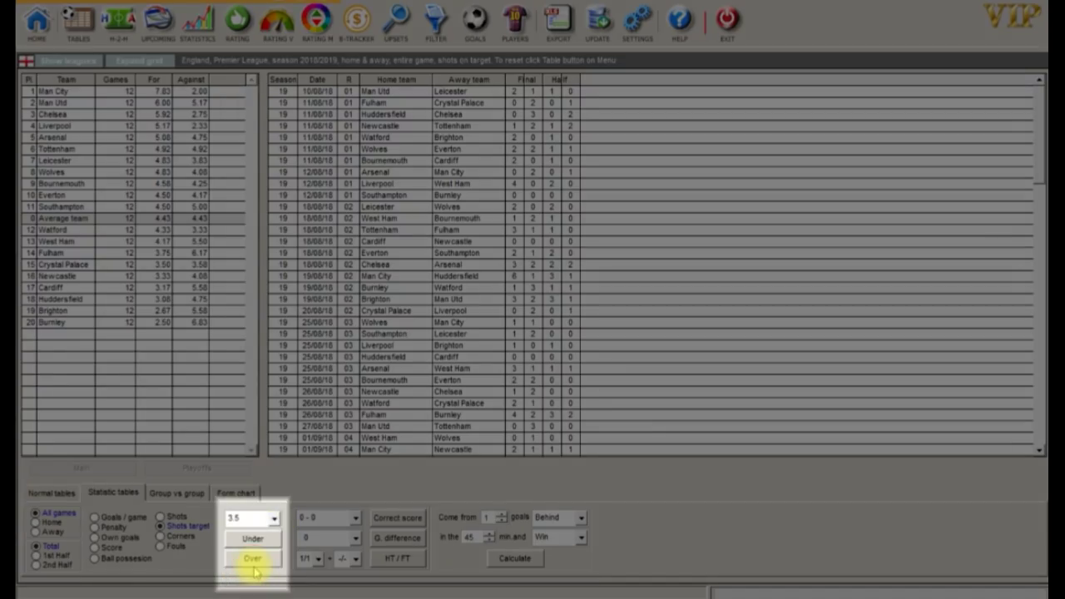
pyautogui.click(253, 560)
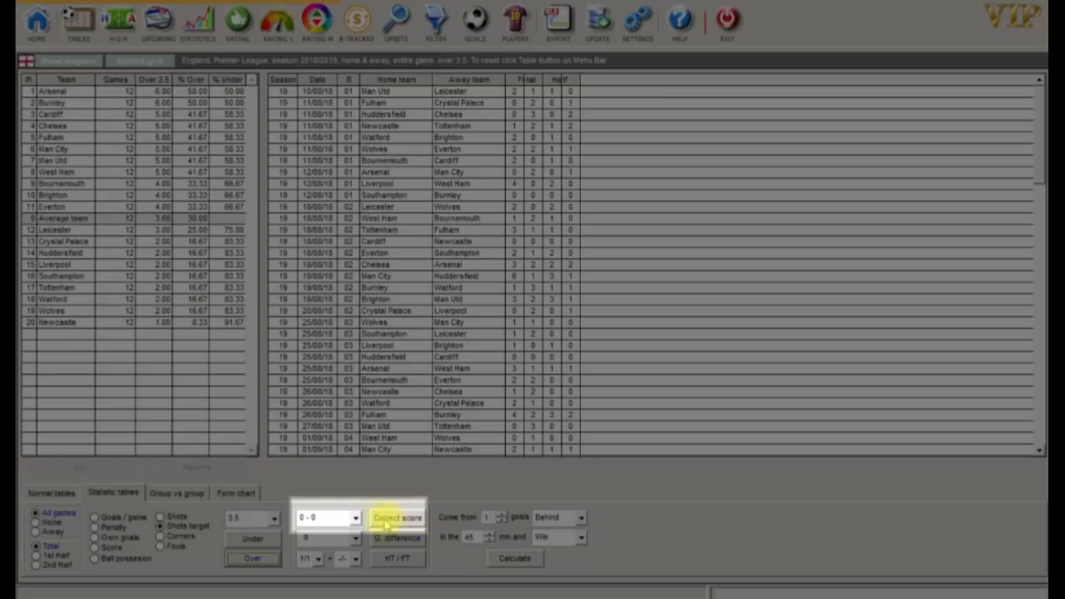
# Rank the teams by correct score 1 - 1 and show the matching games of Huddersfield and Wolves.
pyautogui.click(355, 518)
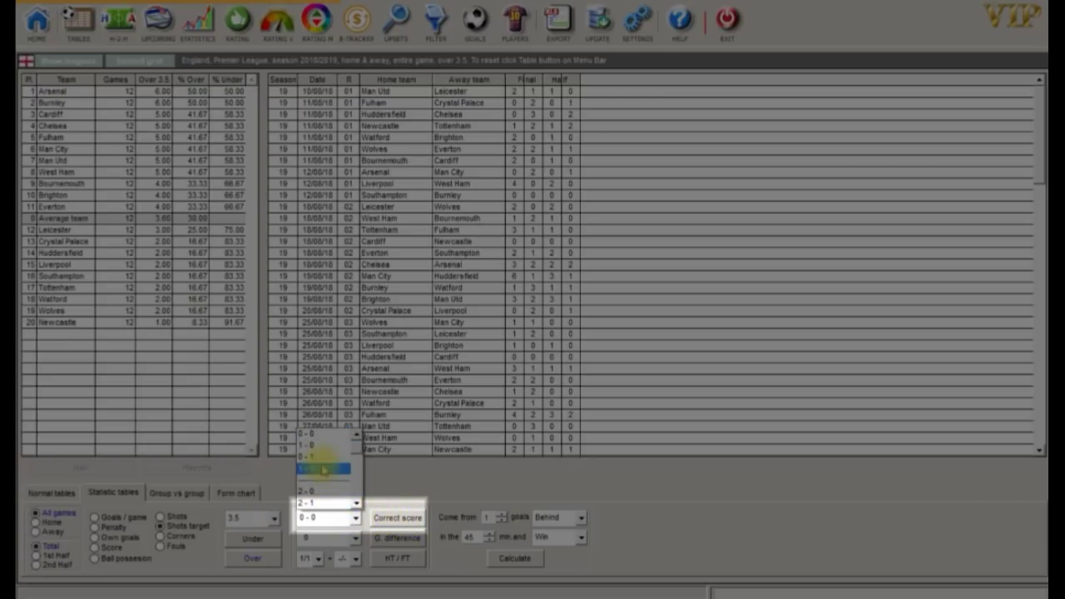
pyautogui.click(323, 468)
pyautogui.click(398, 518)
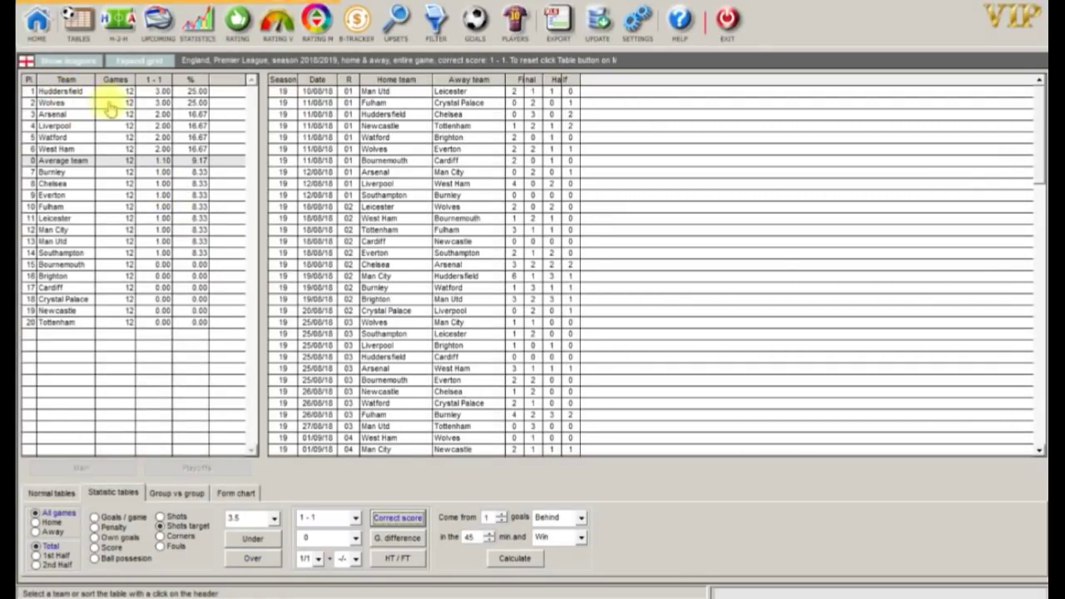
pyautogui.click(155, 92)
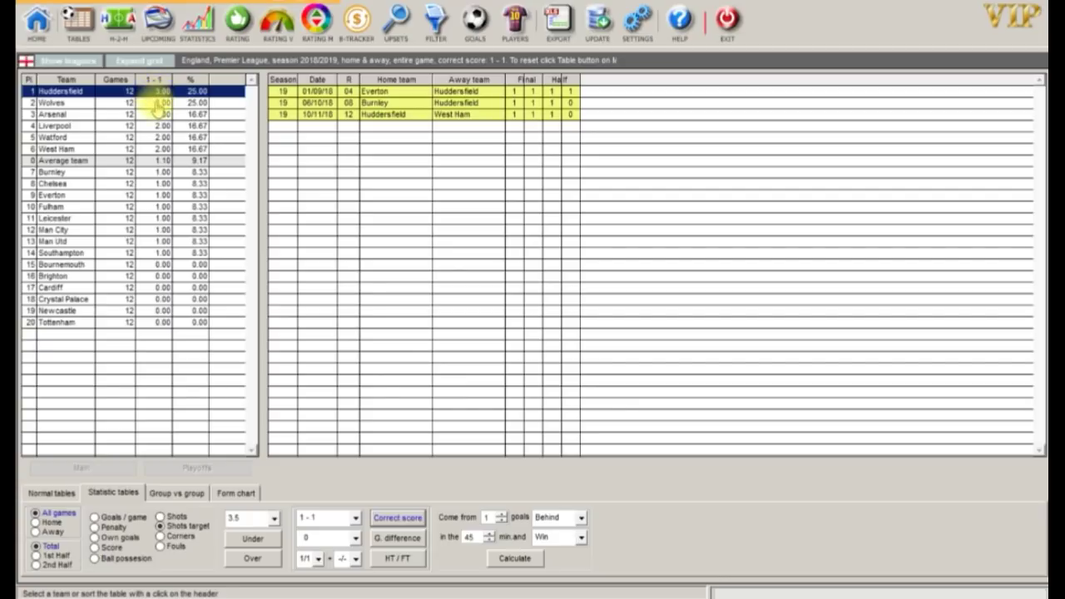
pyautogui.click(157, 102)
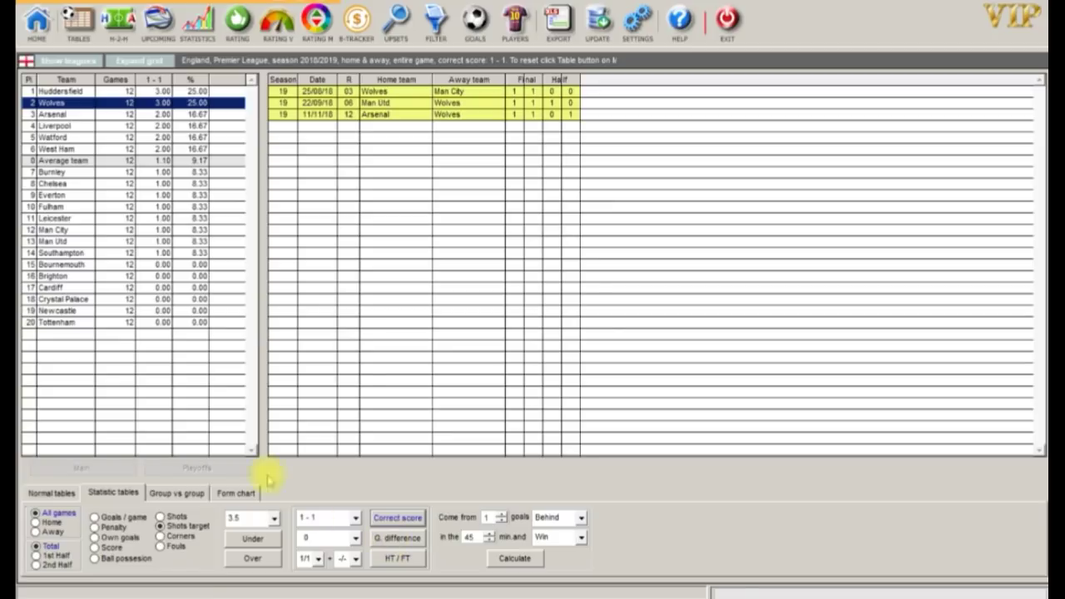
# Check the 1 - 1 matches of Bournemouth, Brighton, Cardiff, Crystal Palace, Newcastle and Tottenham one after another.
pyautogui.click(158, 264)
pyautogui.click(158, 276)
pyautogui.click(158, 287)
pyautogui.click(158, 299)
pyautogui.click(159, 311)
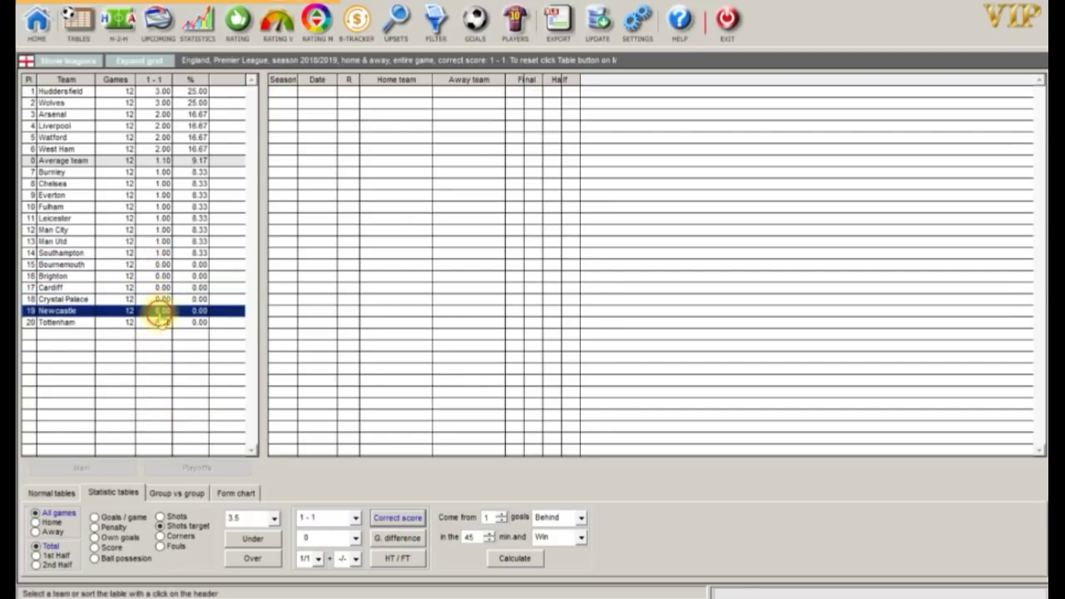
pyautogui.click(159, 323)
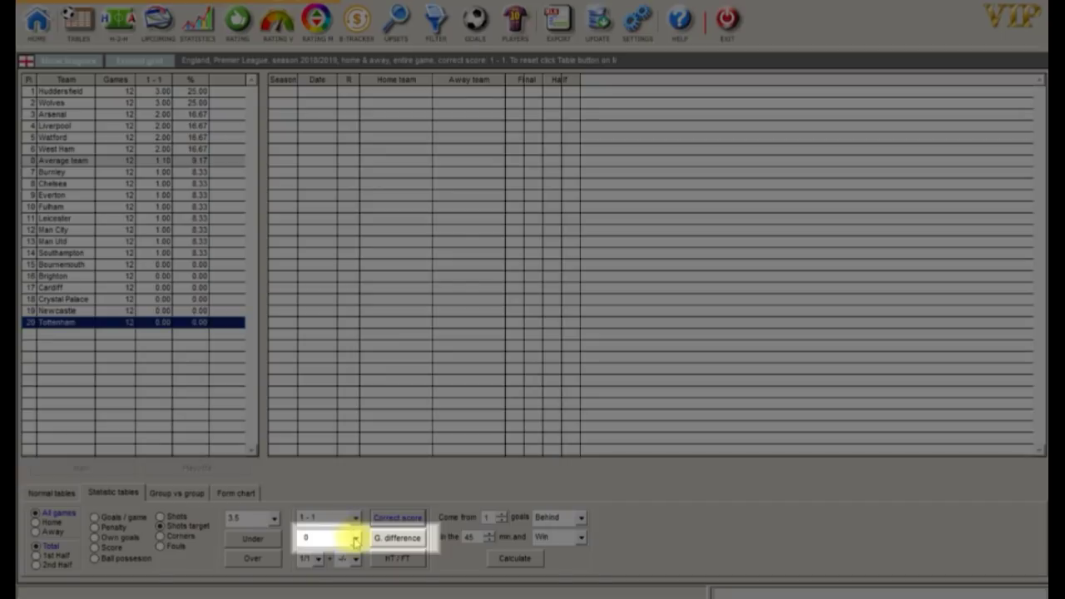
# Rank the teams by a goal difference of + 1 and show Tottenham's matching games.
pyautogui.click(355, 538)
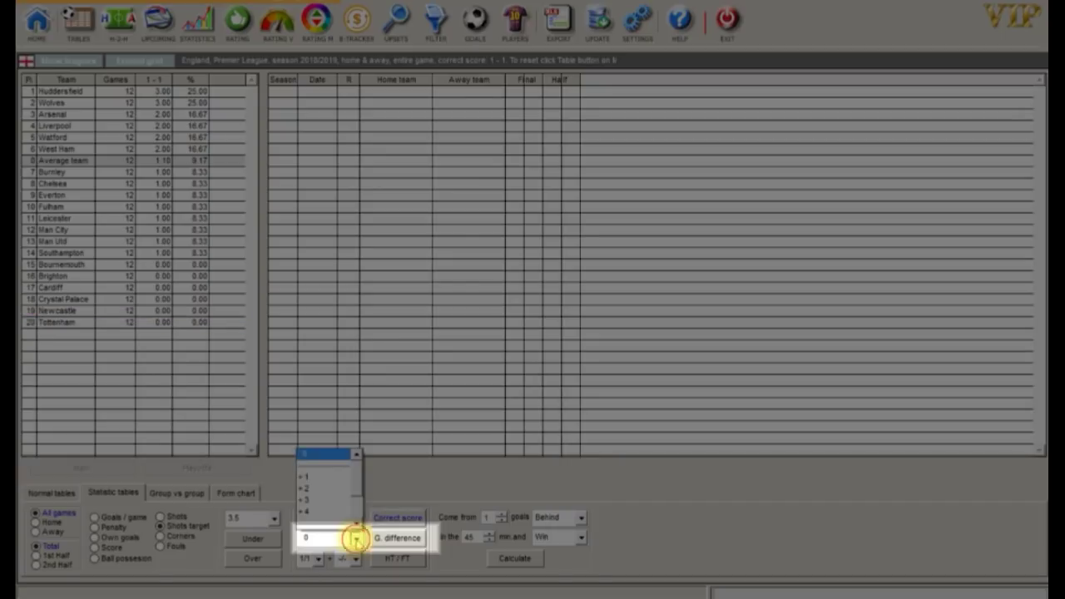
pyautogui.click(325, 480)
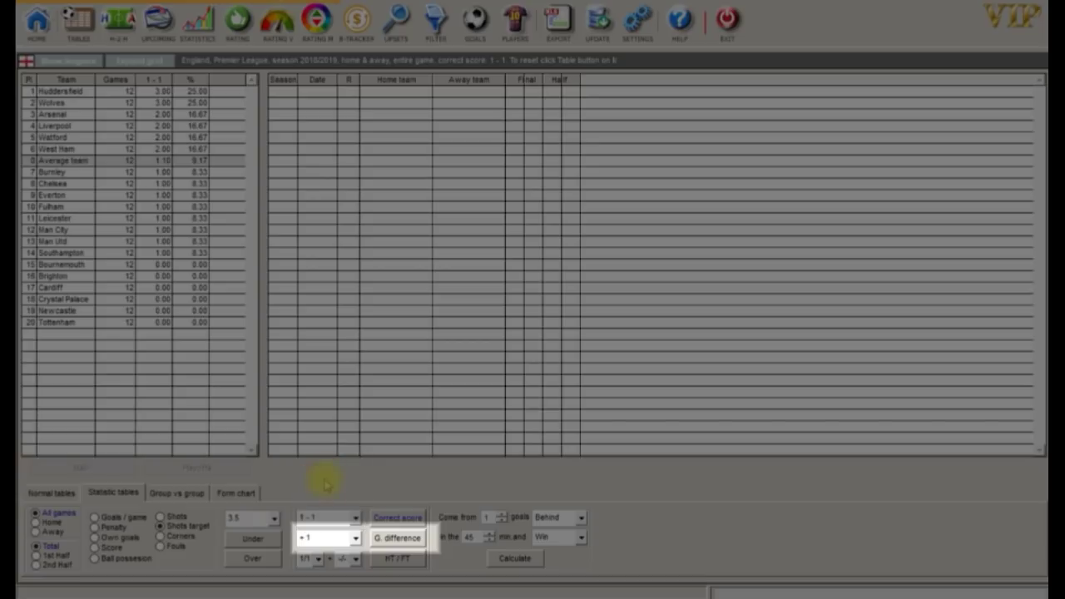
pyautogui.click(397, 540)
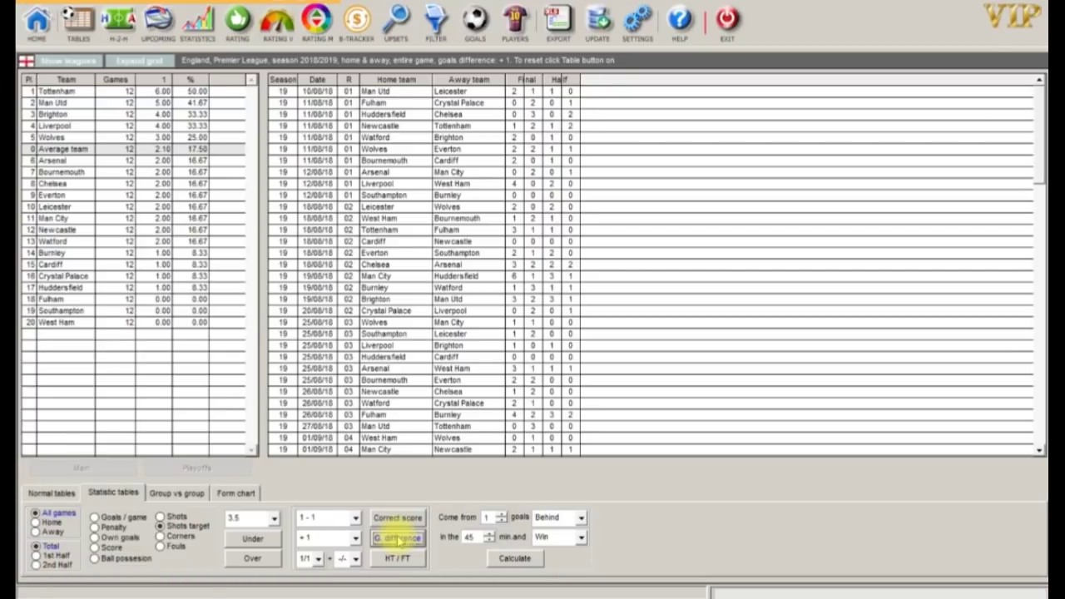
pyautogui.click(158, 93)
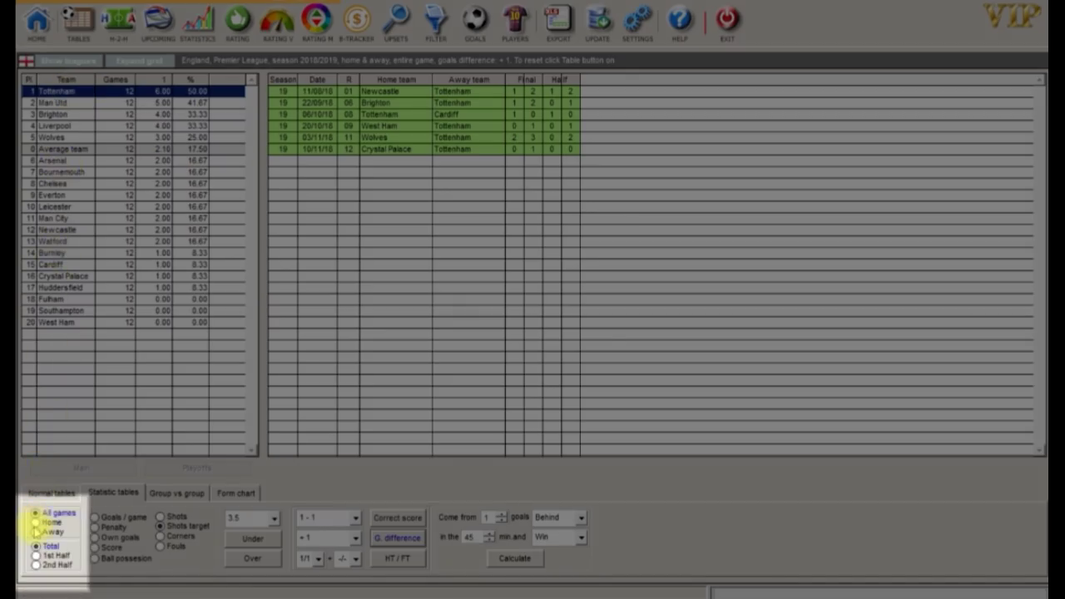
# Limit the goal difference table to home games and show Brighton's matching games.
pyautogui.click(35, 523)
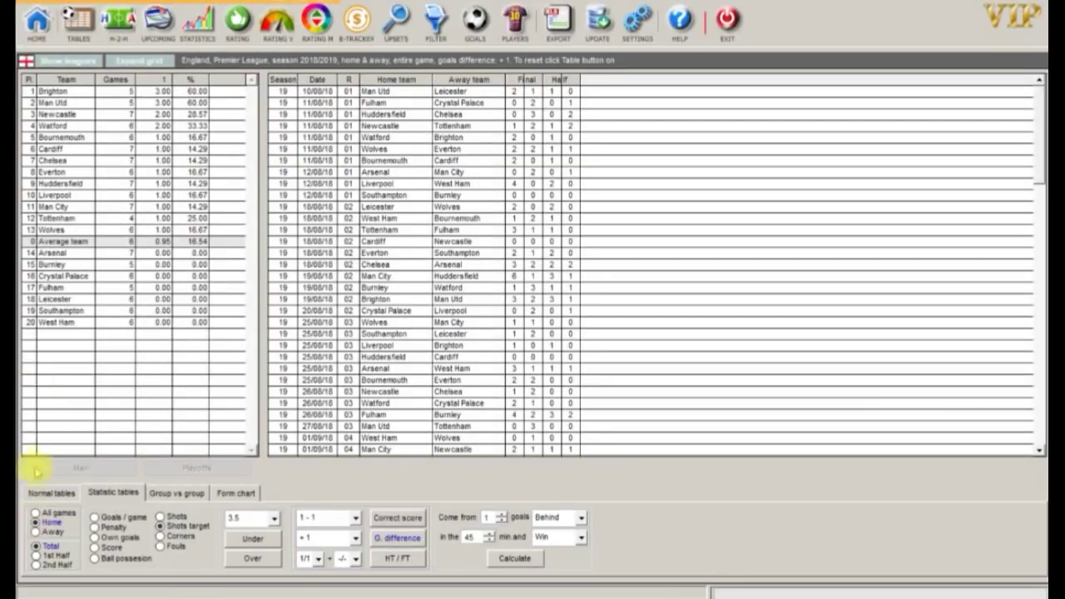
pyautogui.click(133, 91)
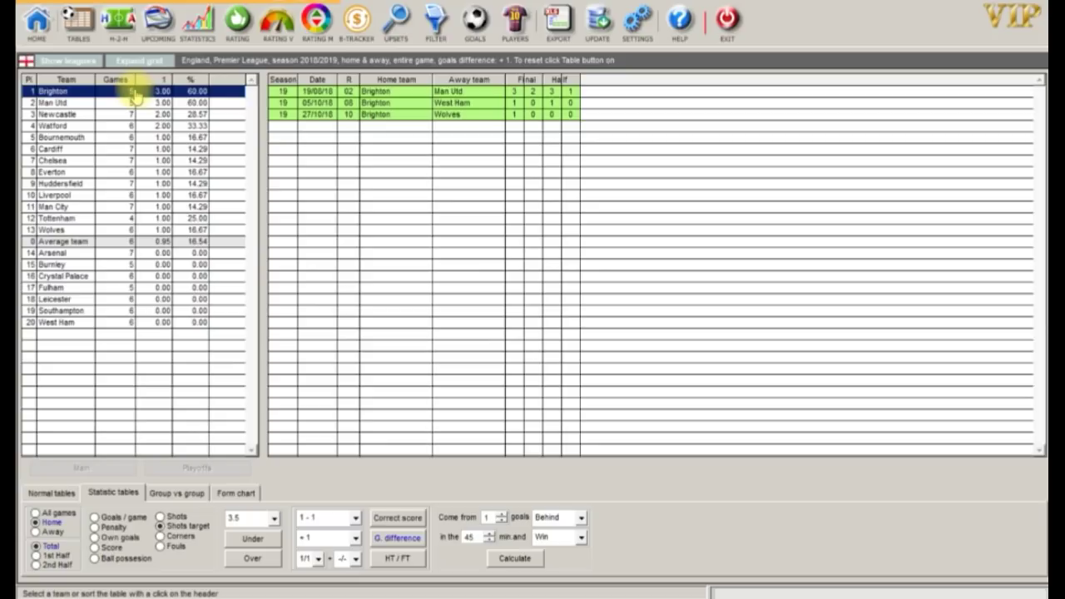
pyautogui.click(121, 103)
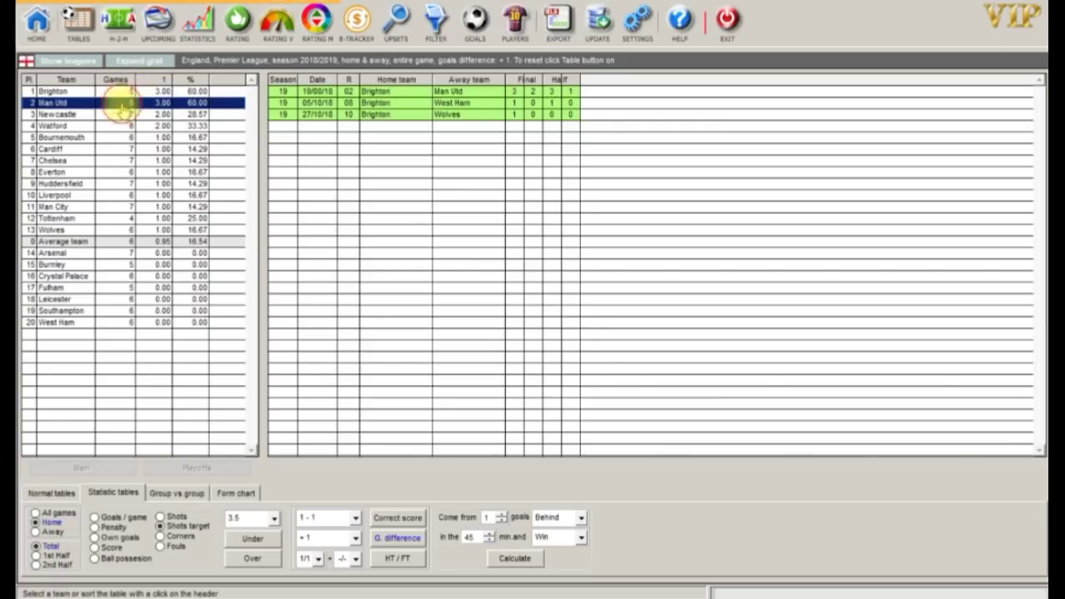
pyautogui.click(124, 91)
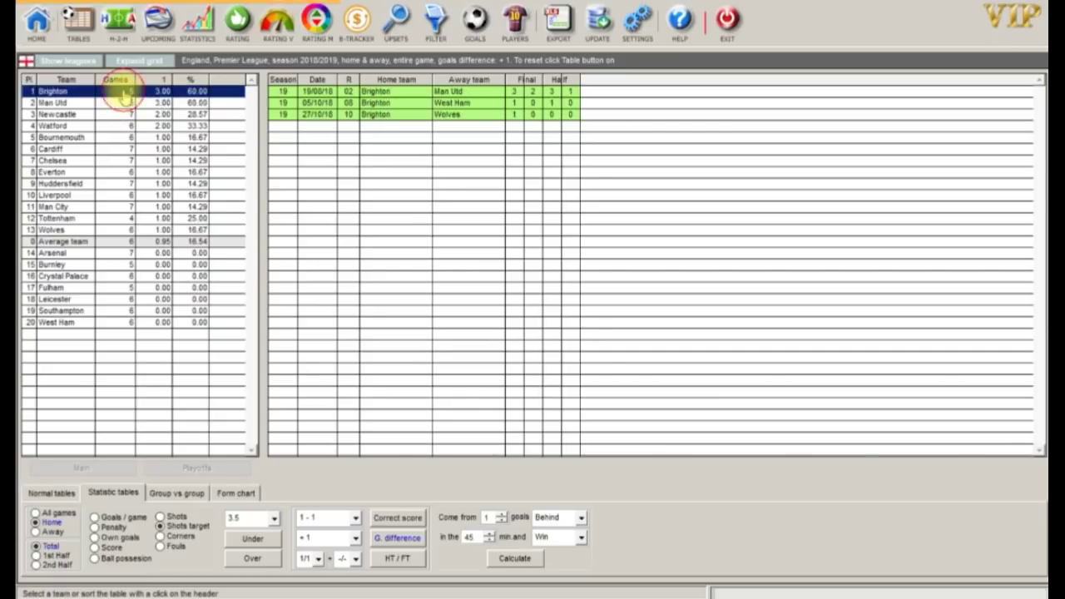
# Return to all games and calculate the HT / FT statistics for 1/1 combined with 2/2.
pyautogui.click(37, 513)
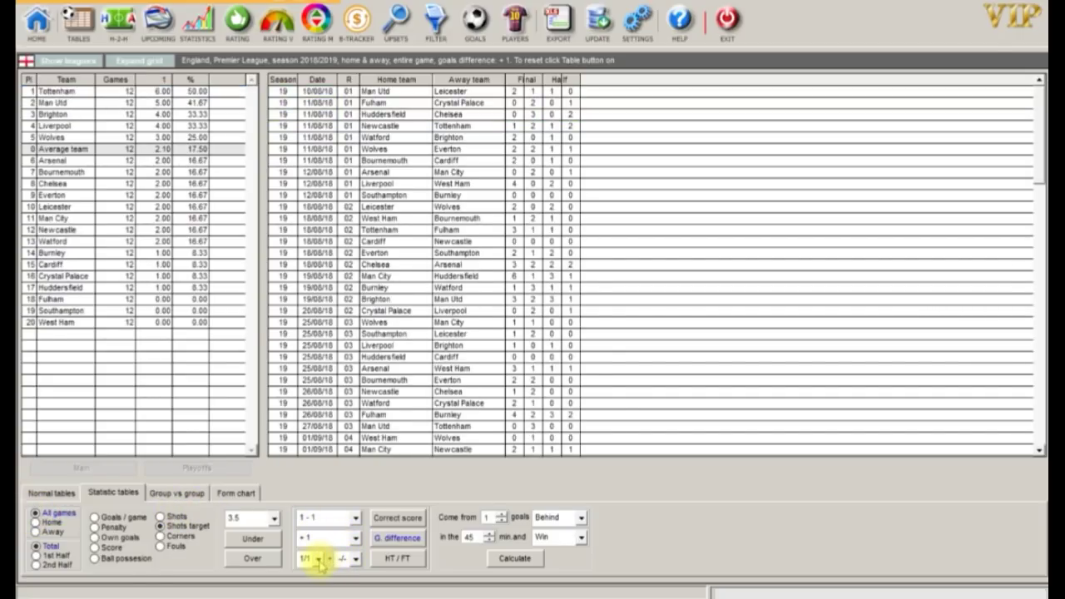
pyautogui.click(355, 558)
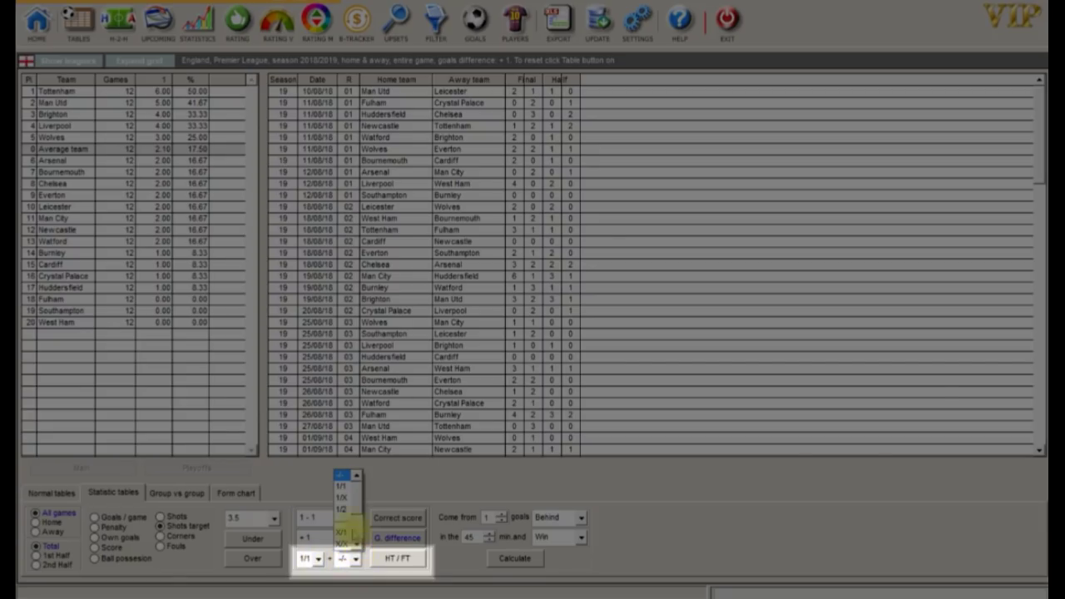
pyautogui.scroll(-2, 356, 533)
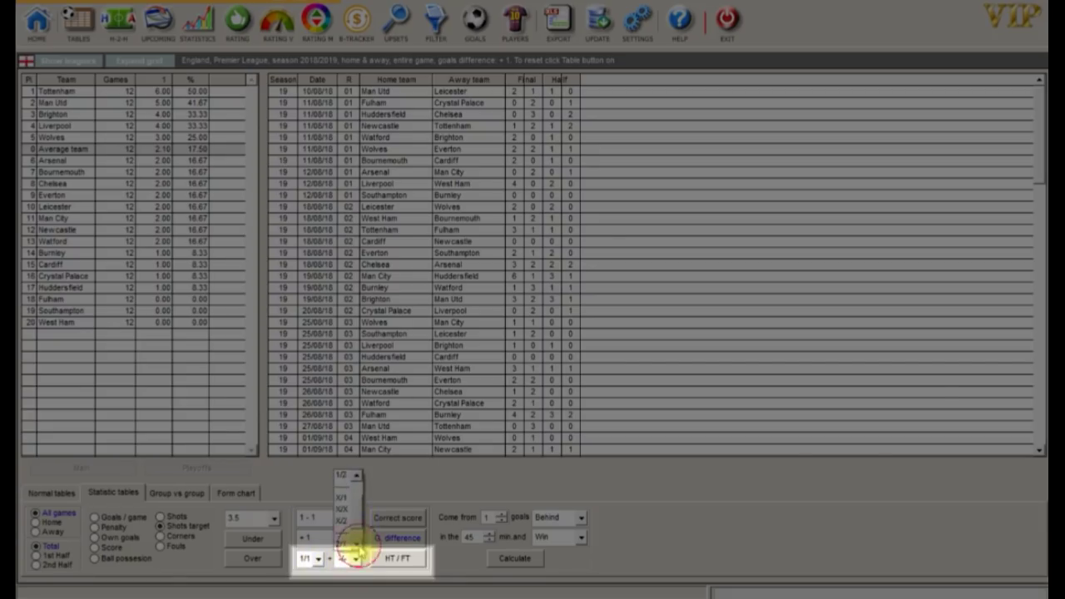
pyautogui.scroll(-1, 356, 545)
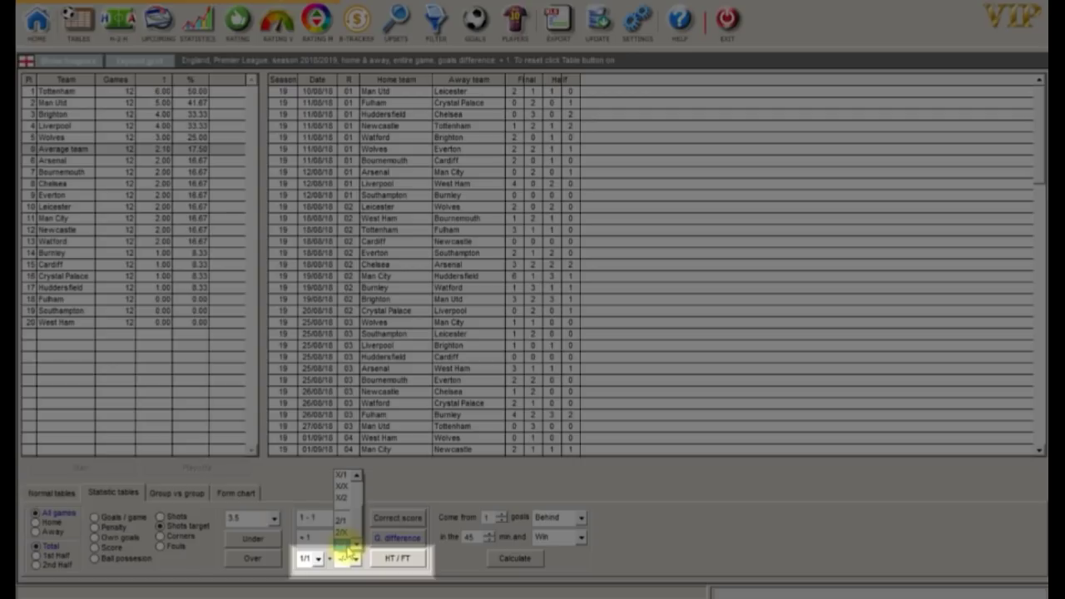
pyautogui.click(347, 544)
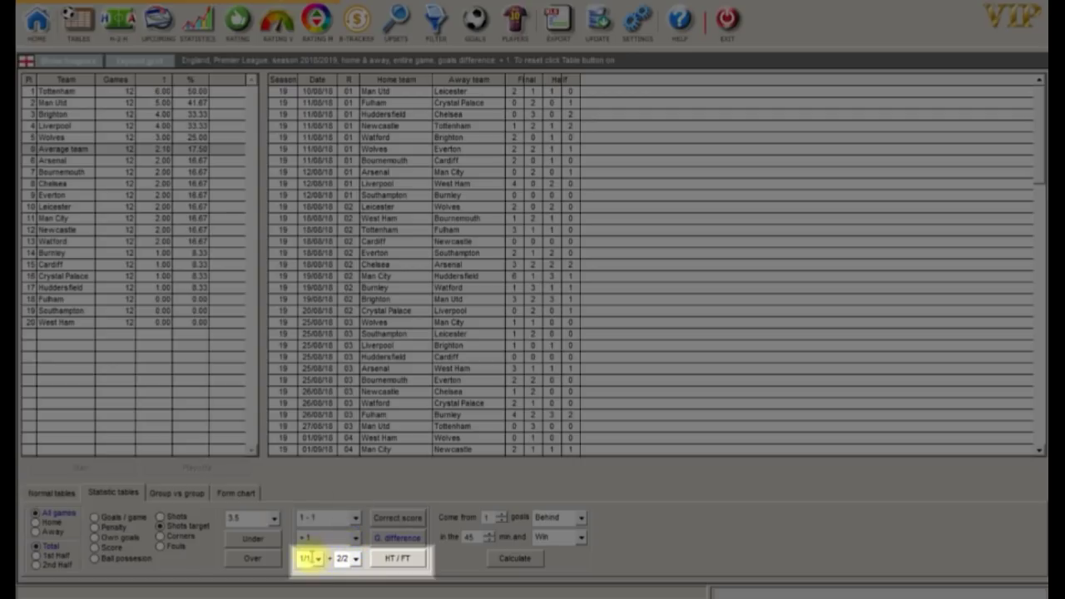
pyautogui.click(400, 561)
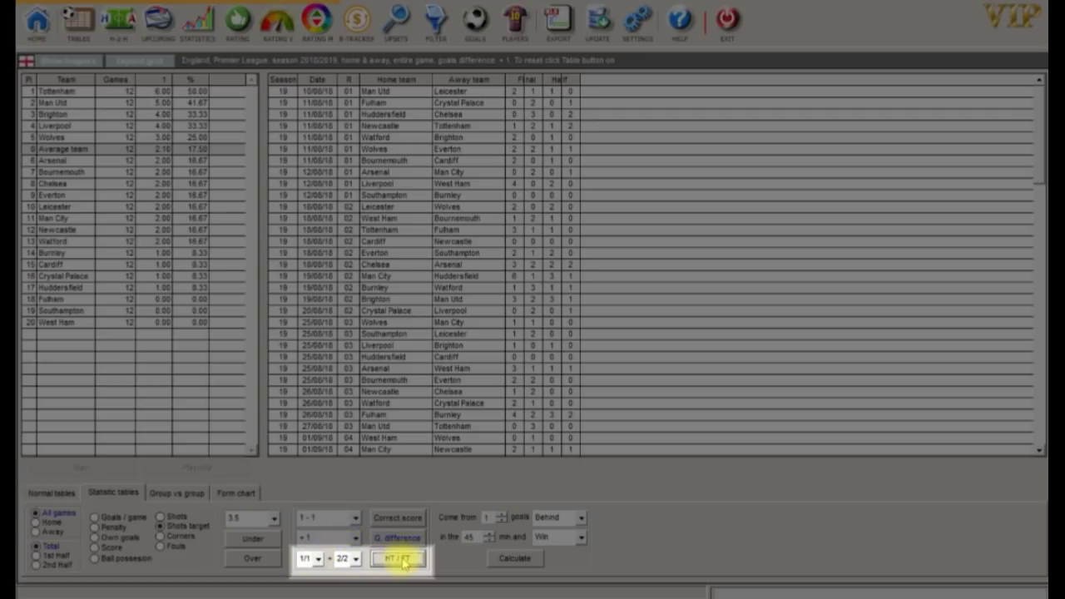
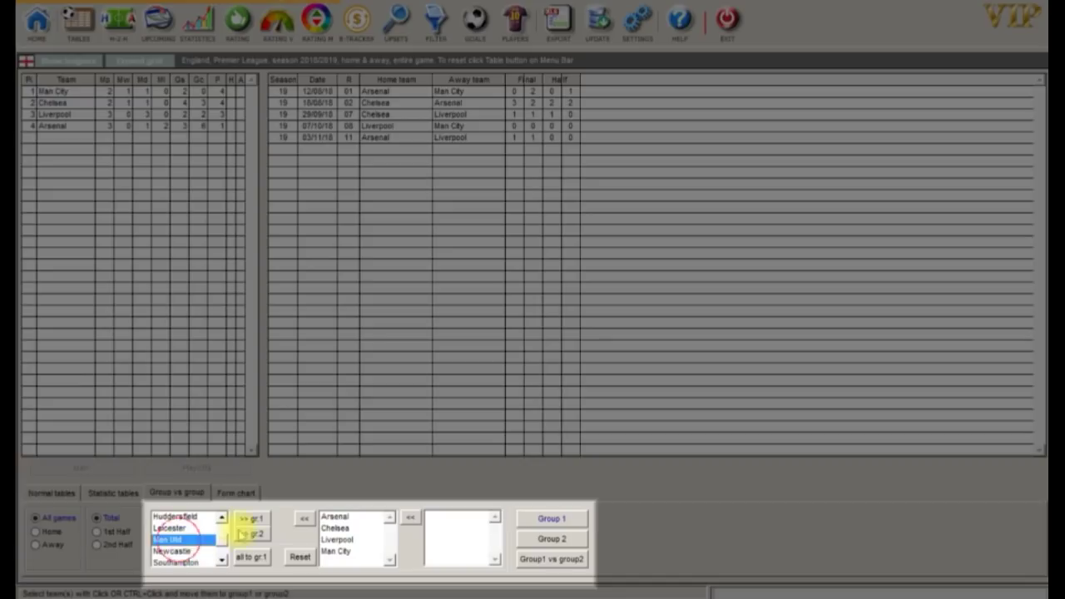
# Add Man Utd and Tottenham to group 1 of the group comparison.
pyautogui.doubleClick(222, 560)
pyautogui.click(223, 561)
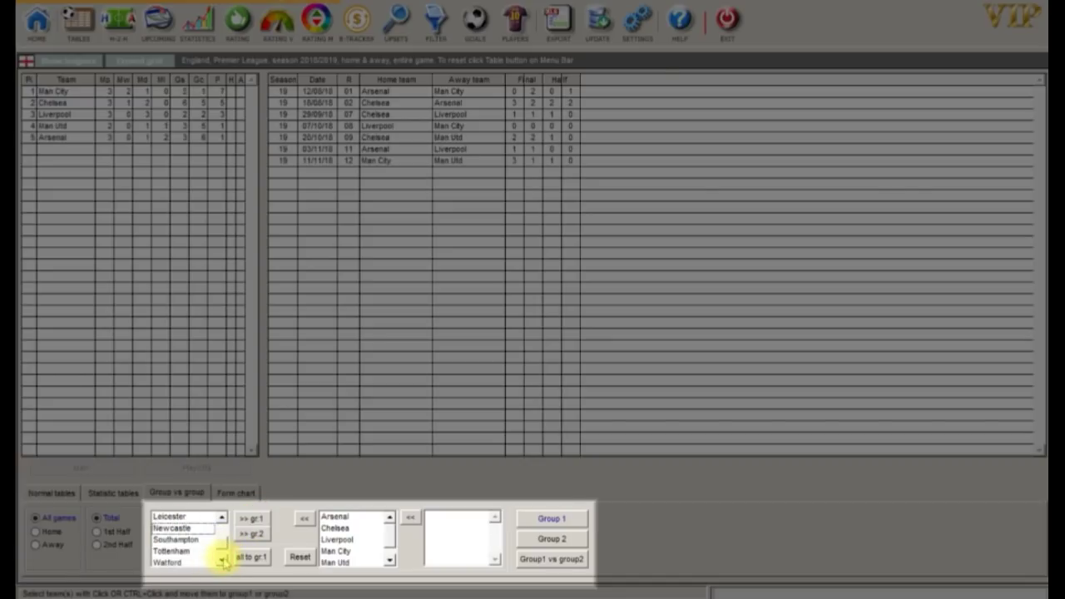
pyautogui.click(175, 551)
pyautogui.click(252, 518)
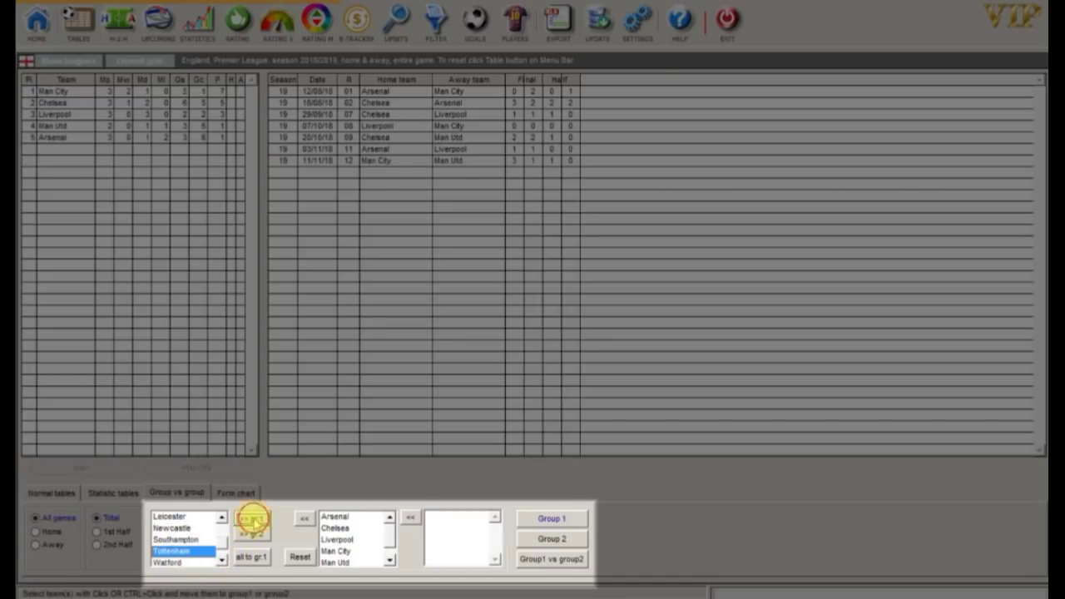
# Add Burnley, Cardiff, Crystal Palace and Fulham to group 2 of the group comparison.
pyautogui.click(221, 518)
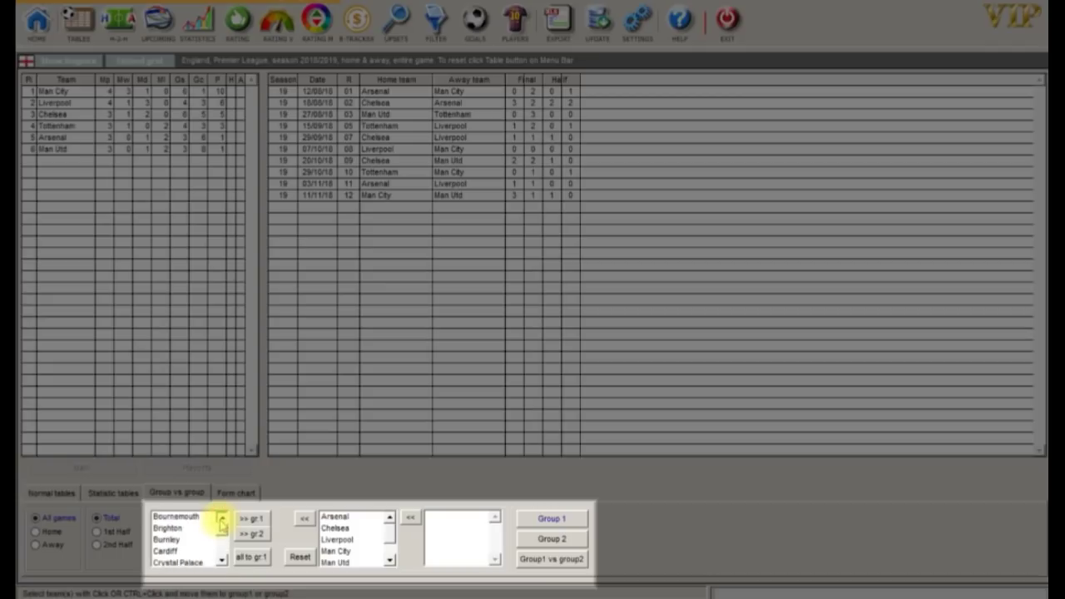
pyautogui.click(166, 539)
pyautogui.click(252, 537)
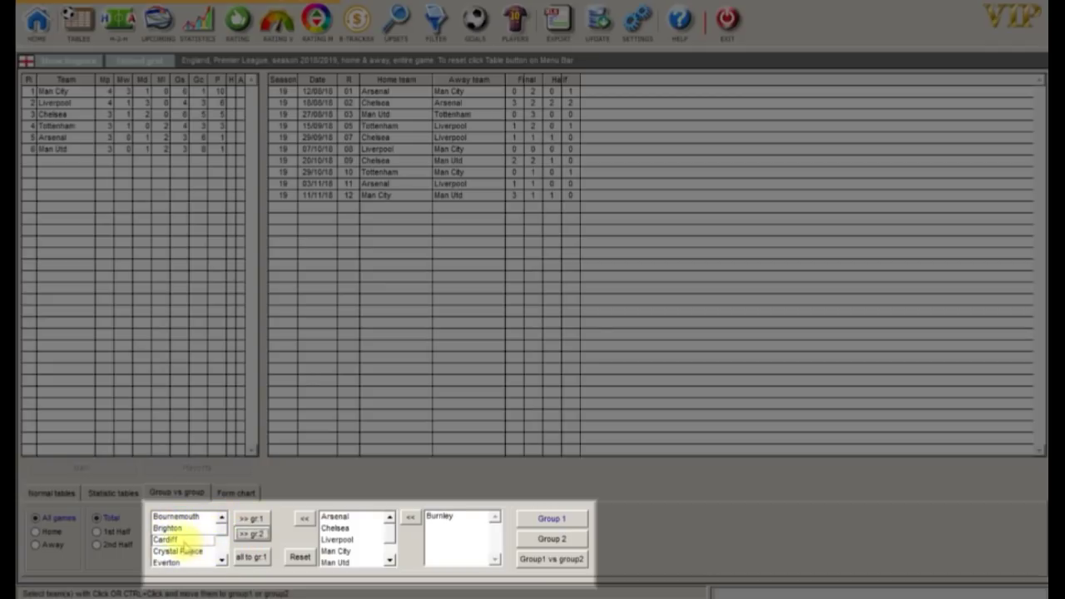
pyautogui.click(166, 540)
pyautogui.click(254, 536)
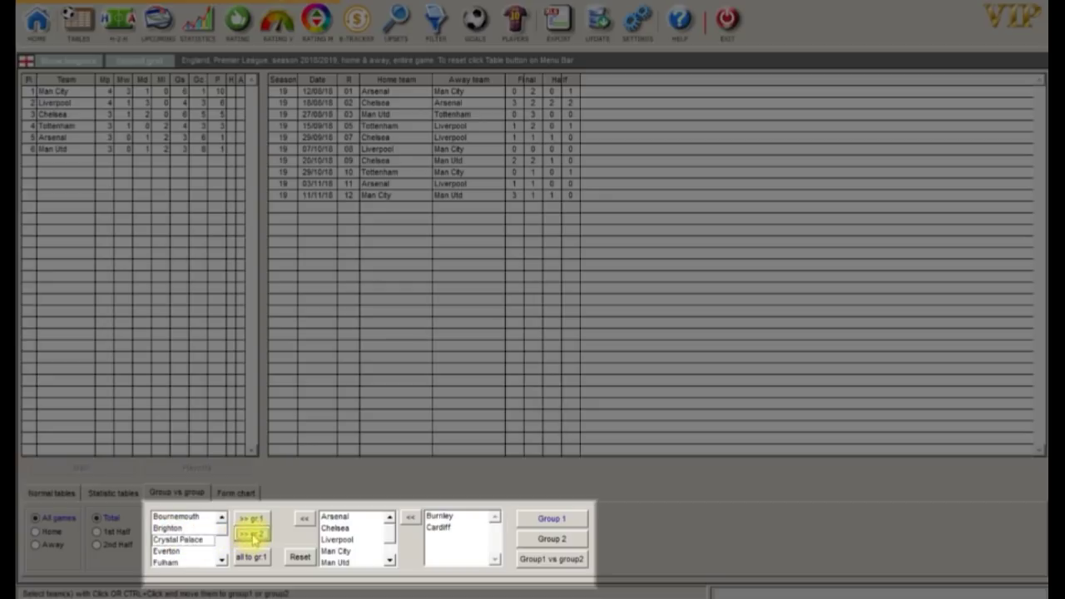
pyautogui.click(179, 539)
pyautogui.click(252, 535)
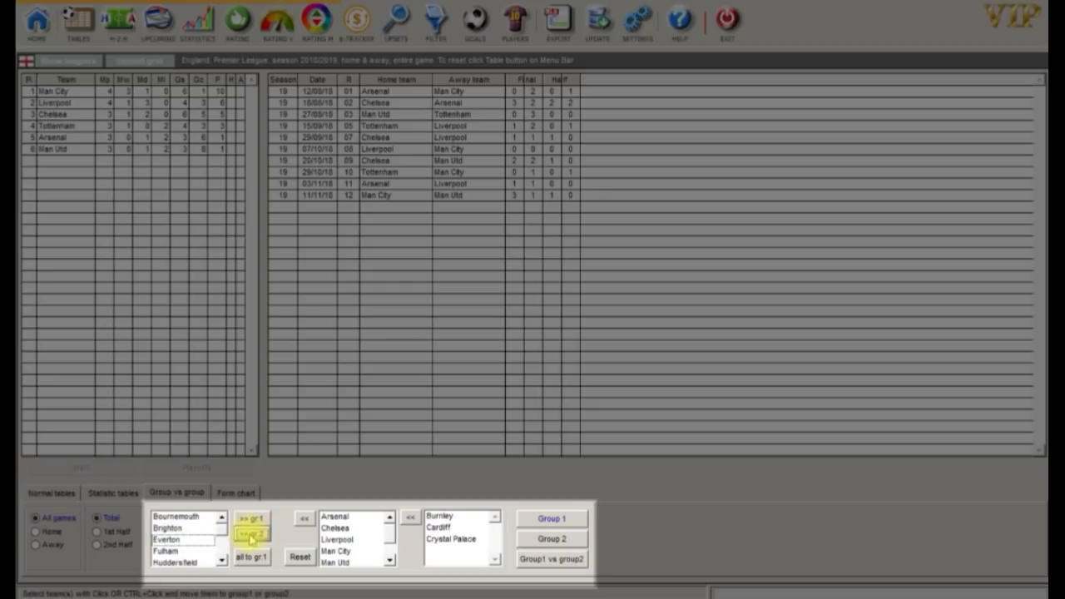
pyautogui.click(168, 551)
pyautogui.click(252, 536)
# Add Southampton and Huddersfield to group 2 and show the group 1 standings.
pyautogui.click(222, 562)
pyautogui.click(222, 562)
pyautogui.click(222, 562)
pyautogui.click(222, 562)
pyautogui.click(222, 562)
pyautogui.click(222, 562)
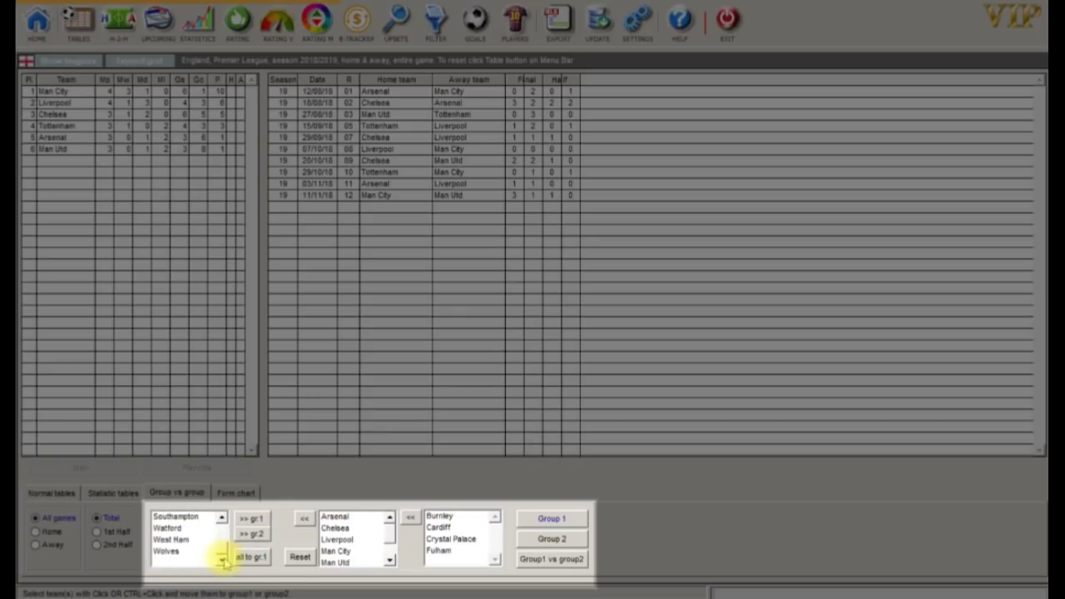
pyautogui.click(175, 517)
pyautogui.click(251, 532)
pyautogui.click(224, 519)
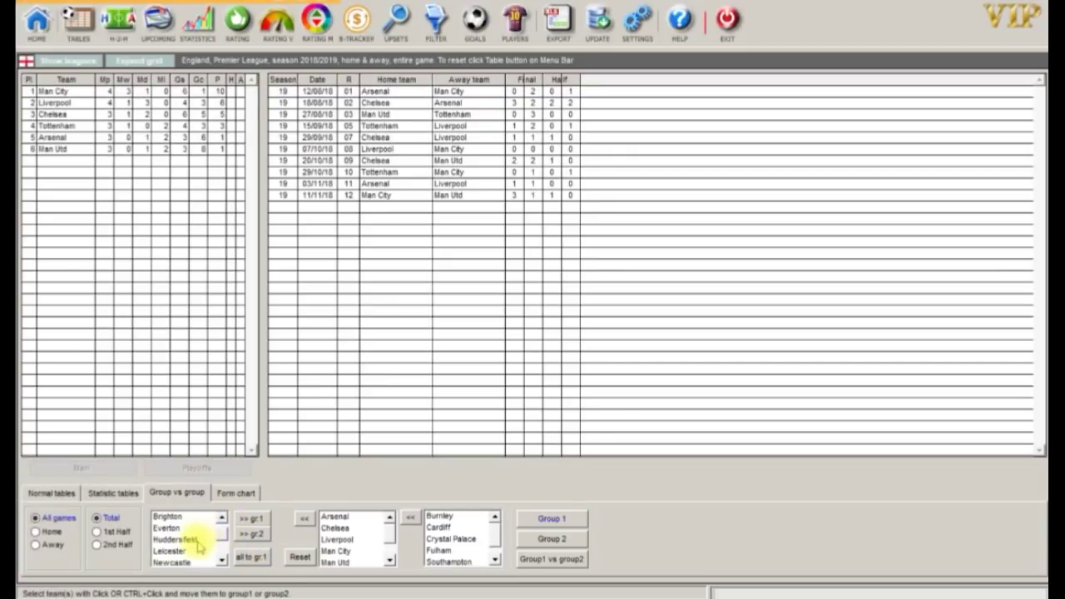
pyautogui.click(179, 538)
pyautogui.click(256, 535)
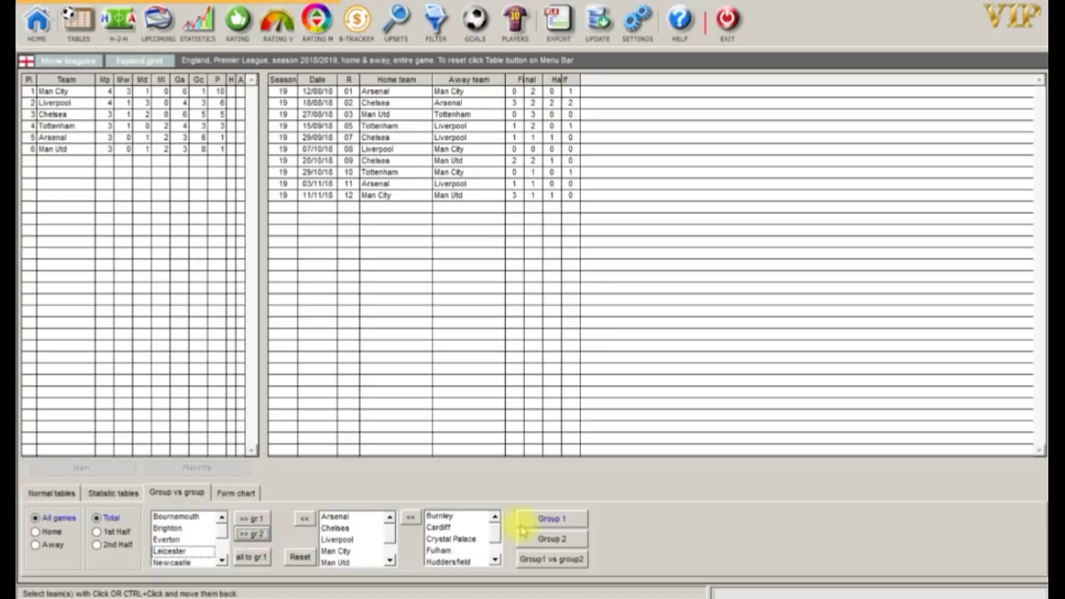
pyautogui.click(552, 519)
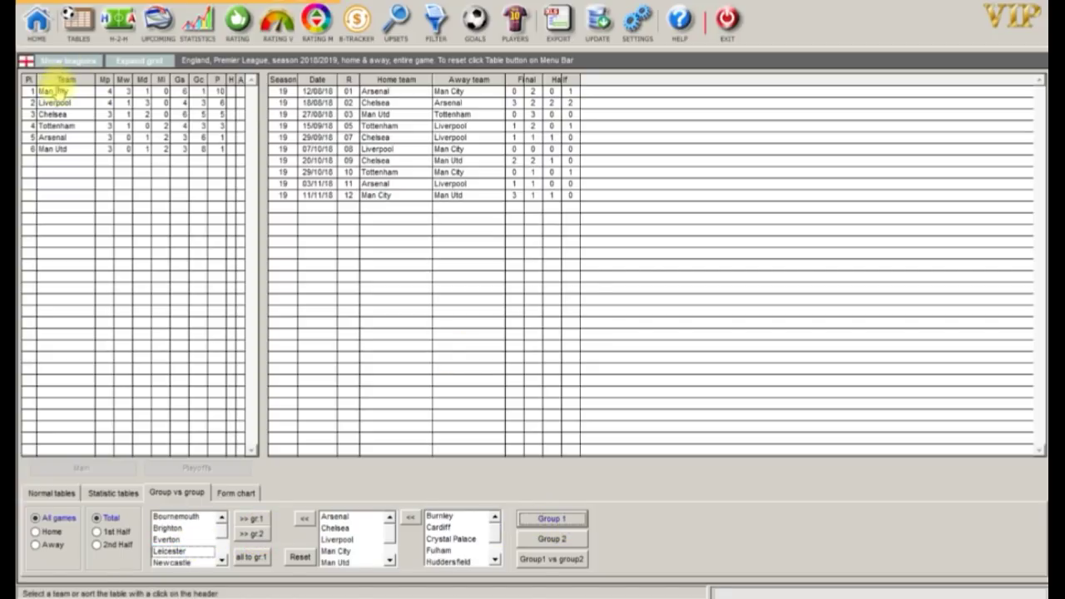
# View the head-to-head games of each group 1 team in turn, from Man City down to Man Utd.
pyautogui.click(52, 92)
pyautogui.click(54, 102)
pyautogui.click(54, 114)
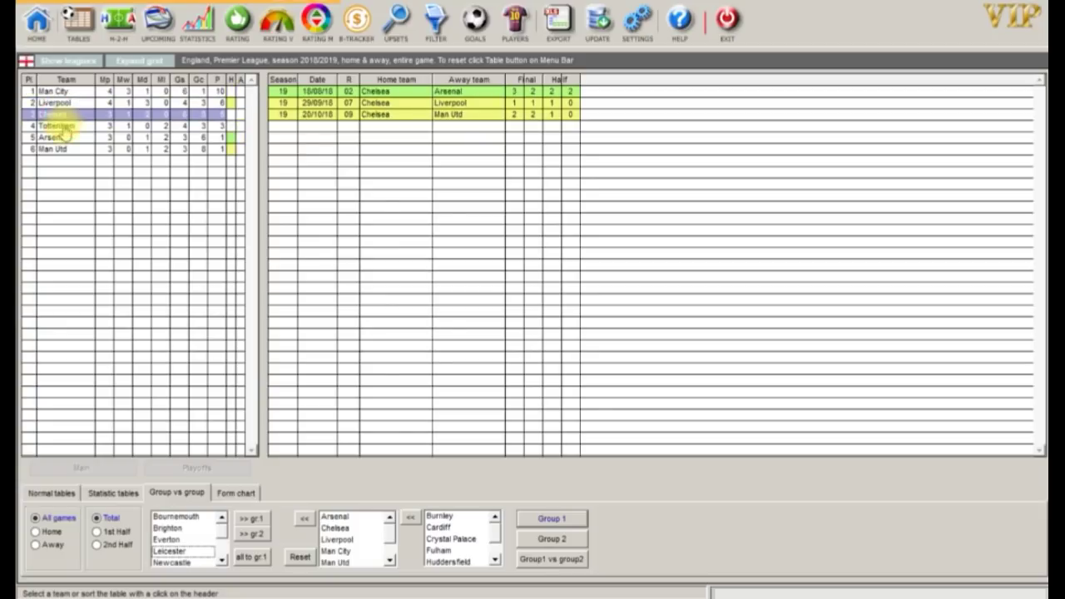
pyautogui.click(57, 126)
pyautogui.click(53, 137)
pyautogui.click(56, 149)
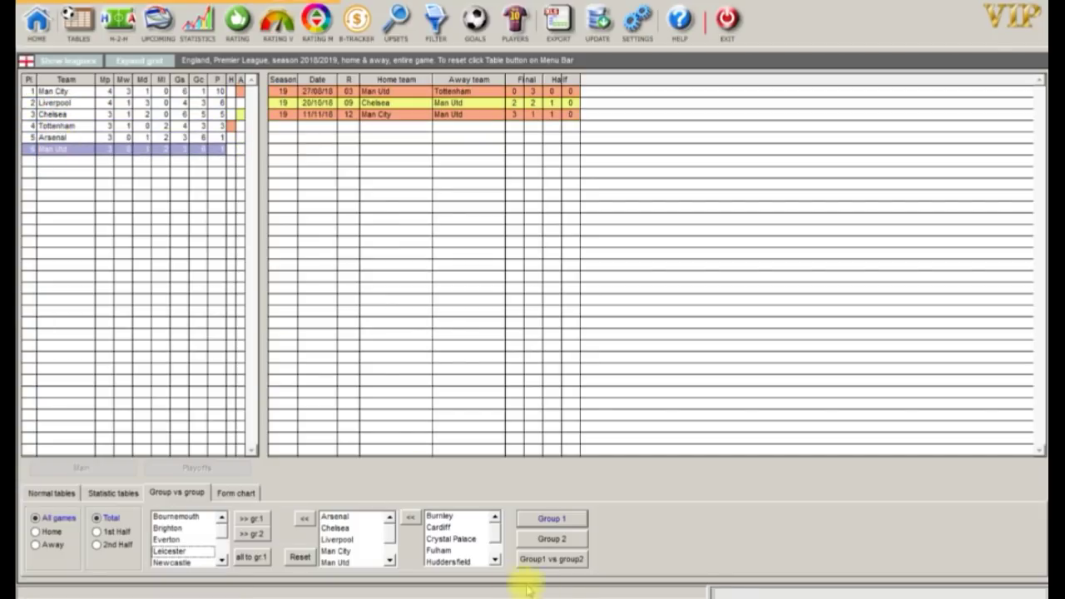
# Show the group 2 standings and view the games of each team, from Crystal Palace down to Fulham.
pyautogui.click(563, 540)
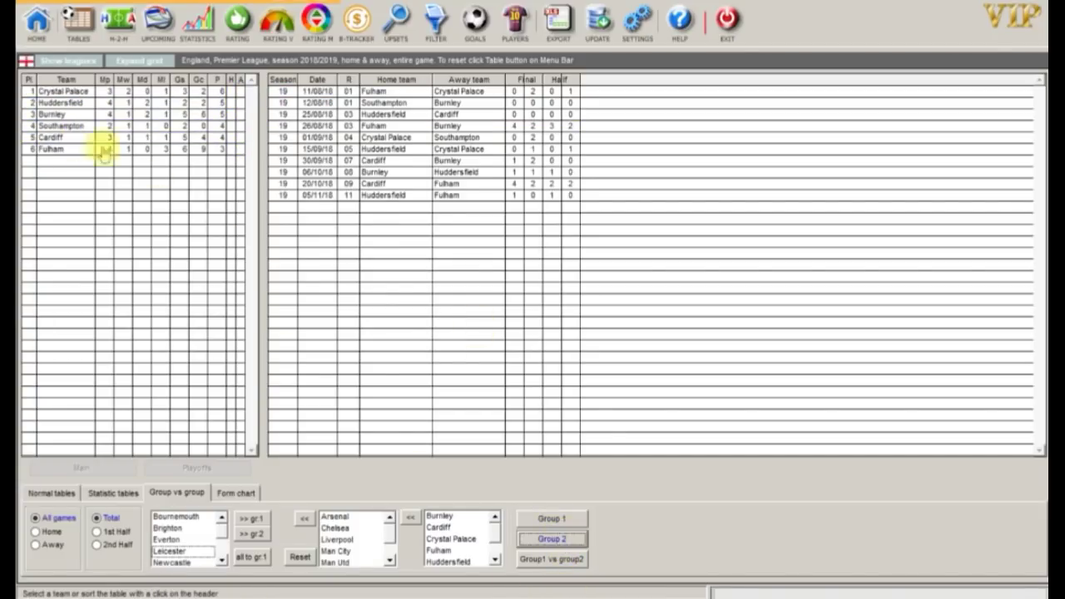
pyautogui.click(73, 91)
pyautogui.click(73, 103)
pyautogui.click(73, 115)
pyautogui.click(73, 126)
pyautogui.click(72, 138)
pyautogui.click(72, 148)
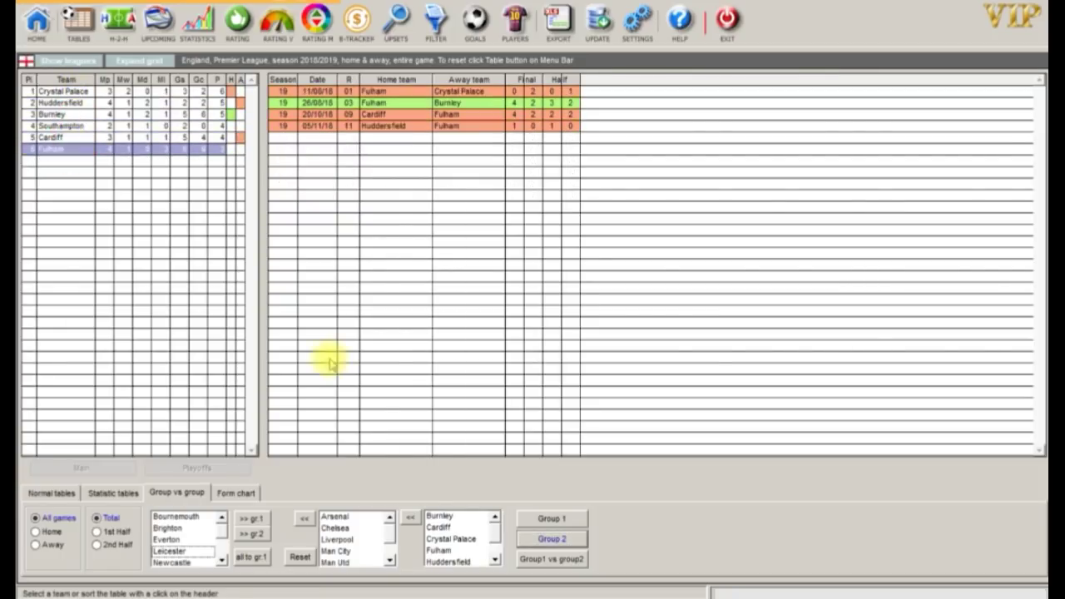
# Compare group 1 against group 2 over all games for the entire match.
pyautogui.click(565, 562)
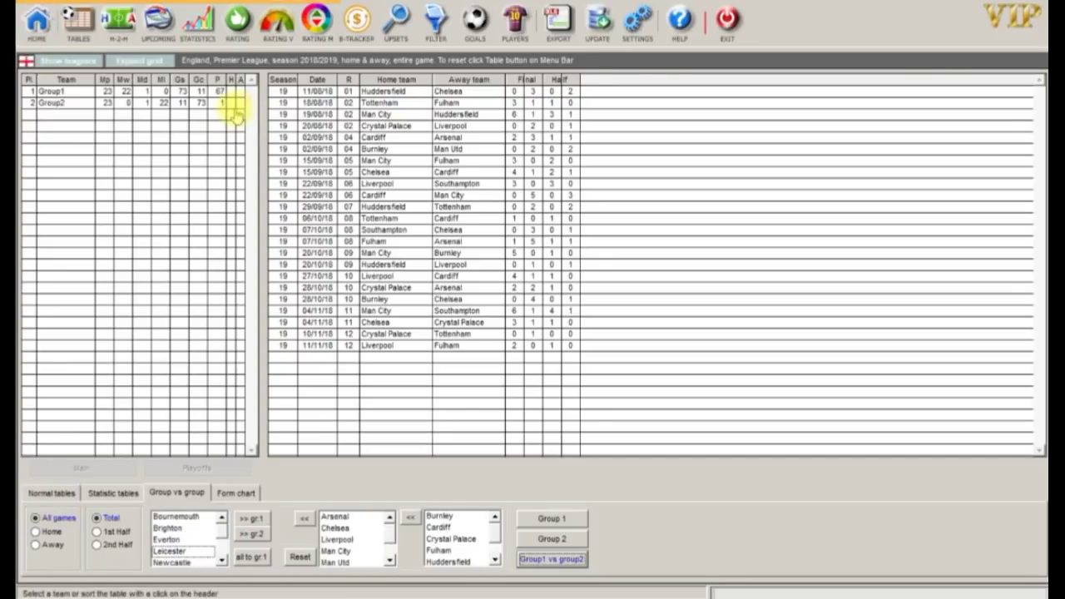
# Switch to the form chart, clear it and plot the best ELO coefficient trends for the current season.
pyautogui.click(235, 493)
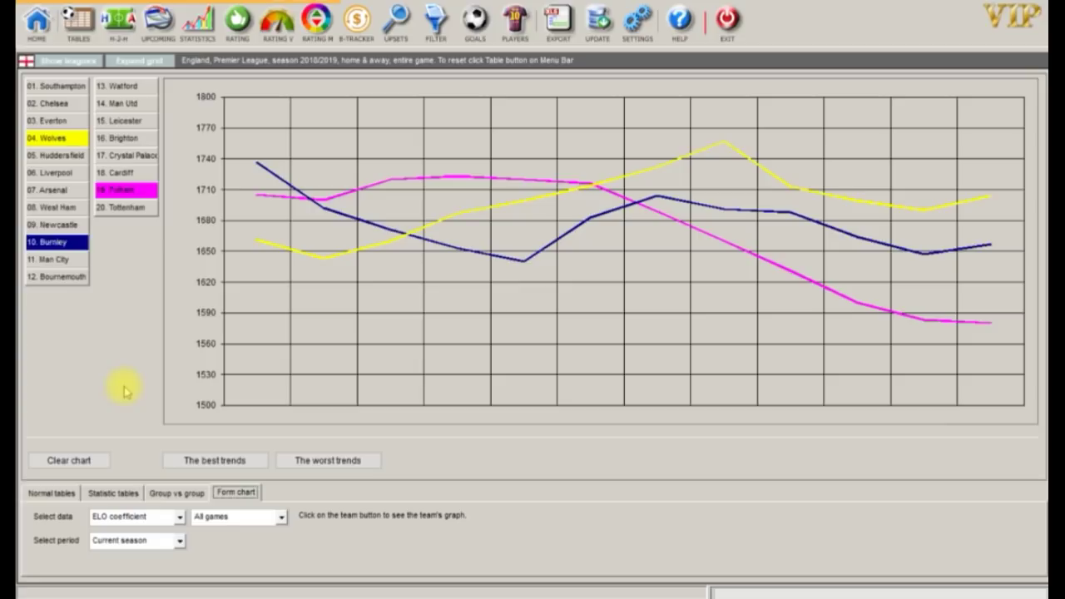
pyautogui.click(83, 456)
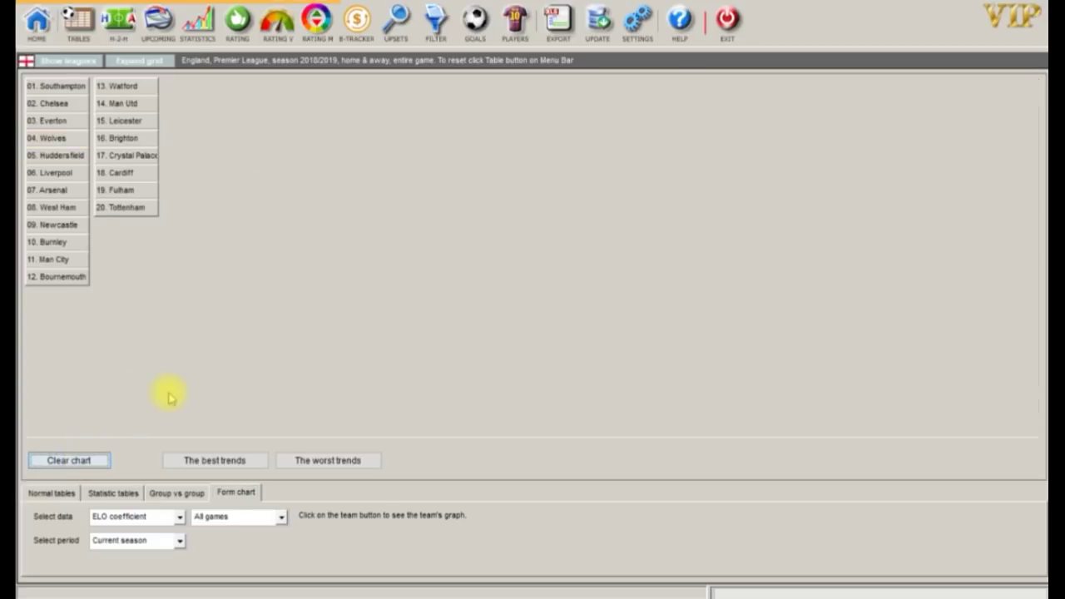
pyautogui.click(190, 460)
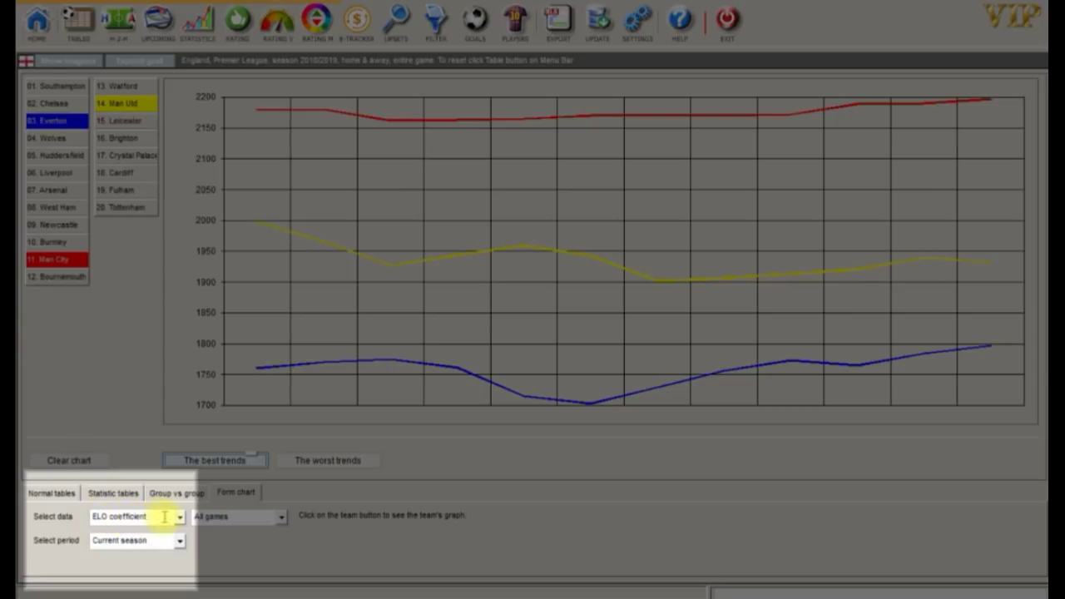
# Check the available chart data types, keep ELO coefficient and plot the worst trends.
pyautogui.click(180, 518)
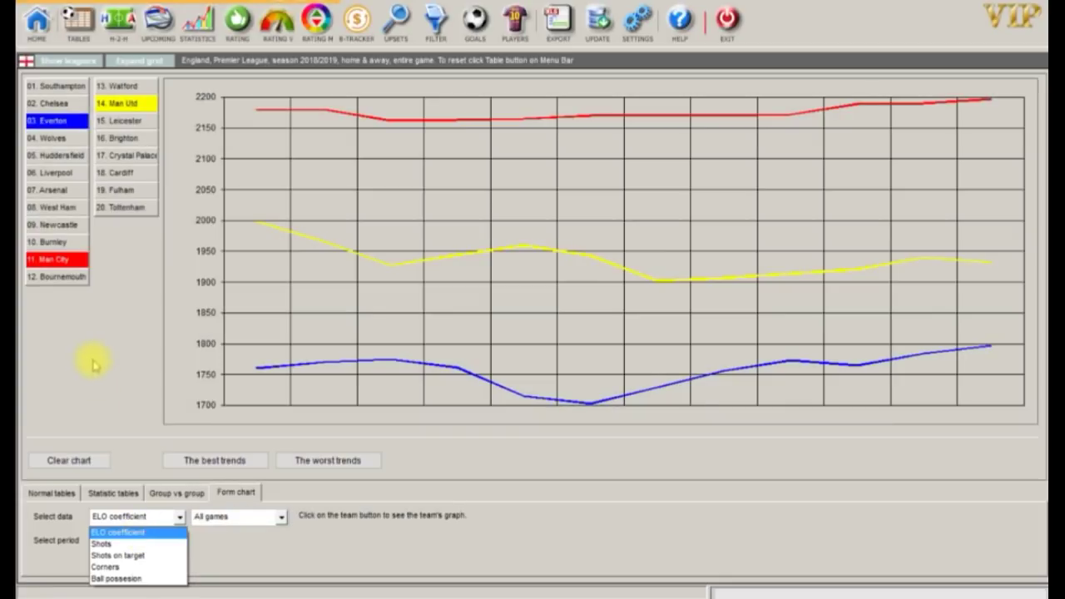
pyautogui.click(92, 359)
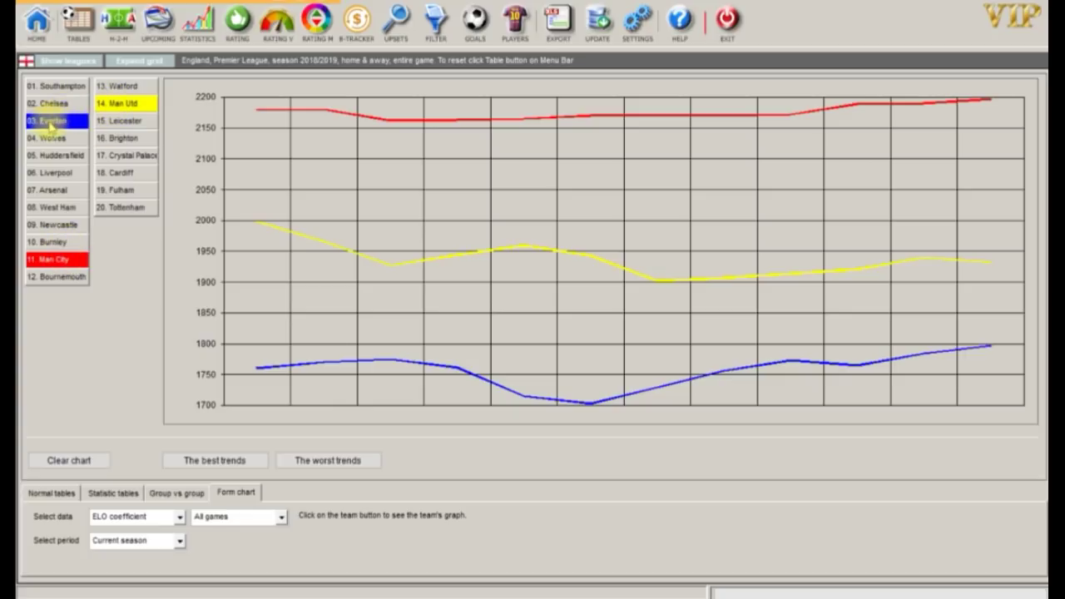
pyautogui.click(318, 459)
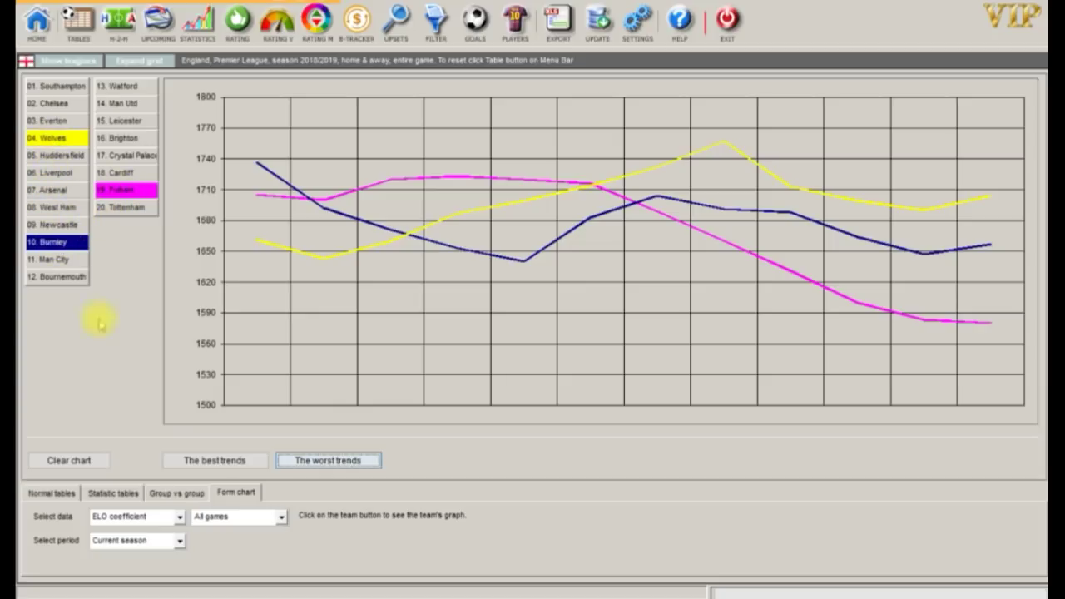
# Chart the best trends for Shots and limit the form chart data to home games.
pyautogui.click(179, 517)
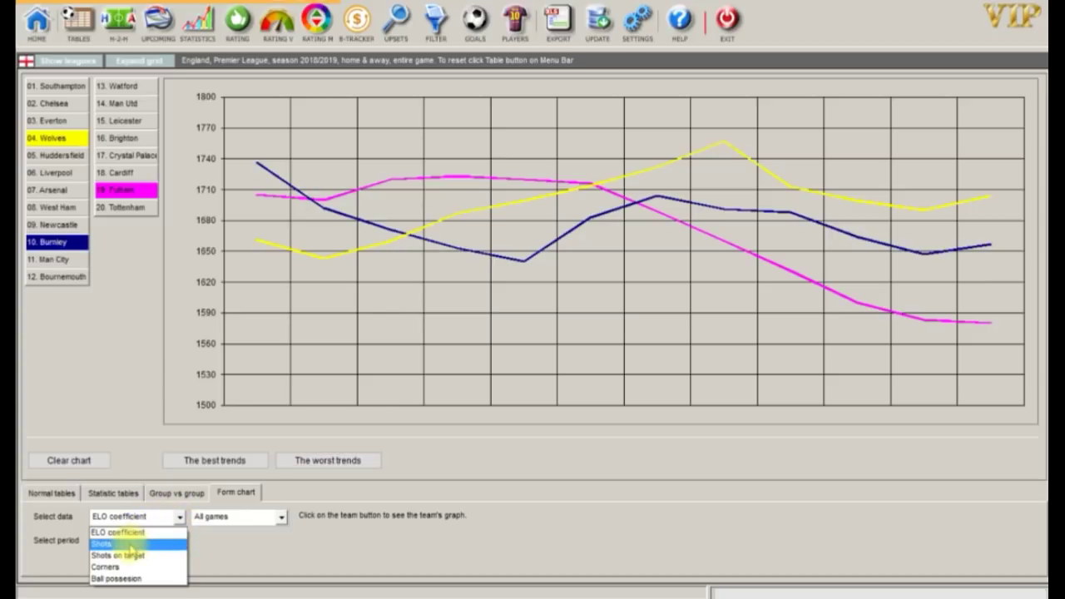
pyautogui.click(131, 546)
pyautogui.click(202, 461)
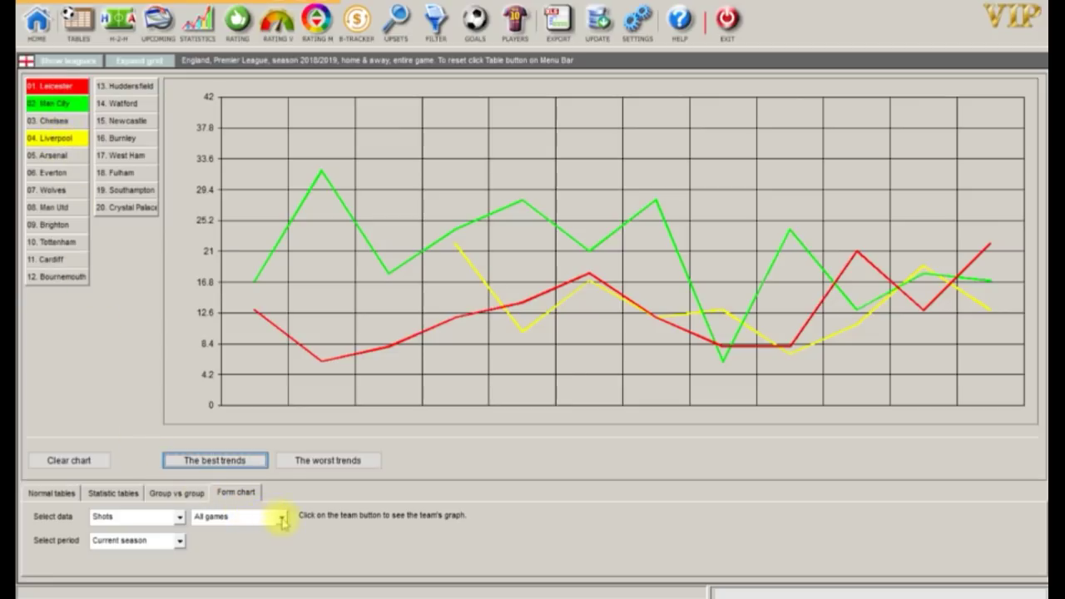
pyautogui.click(280, 518)
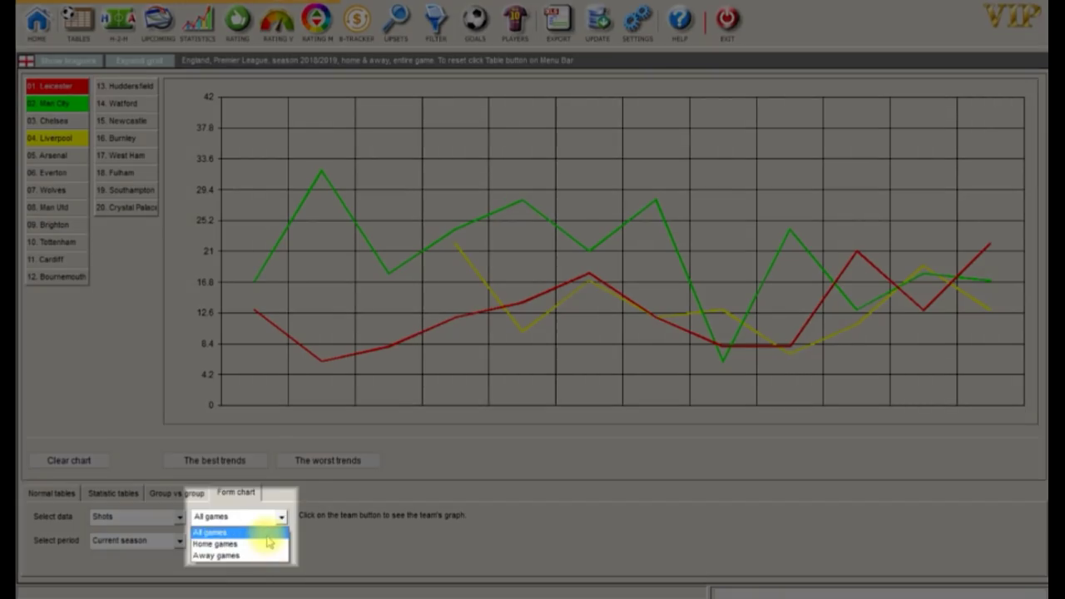
pyautogui.click(266, 543)
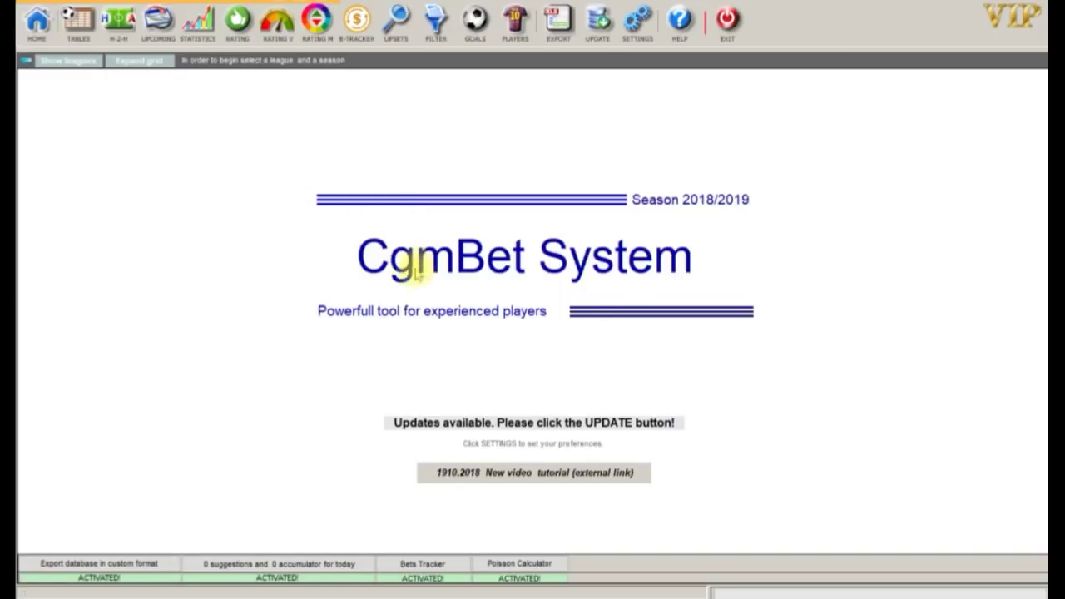
# Show the list of leagues from the start page.
pyautogui.click(72, 59)
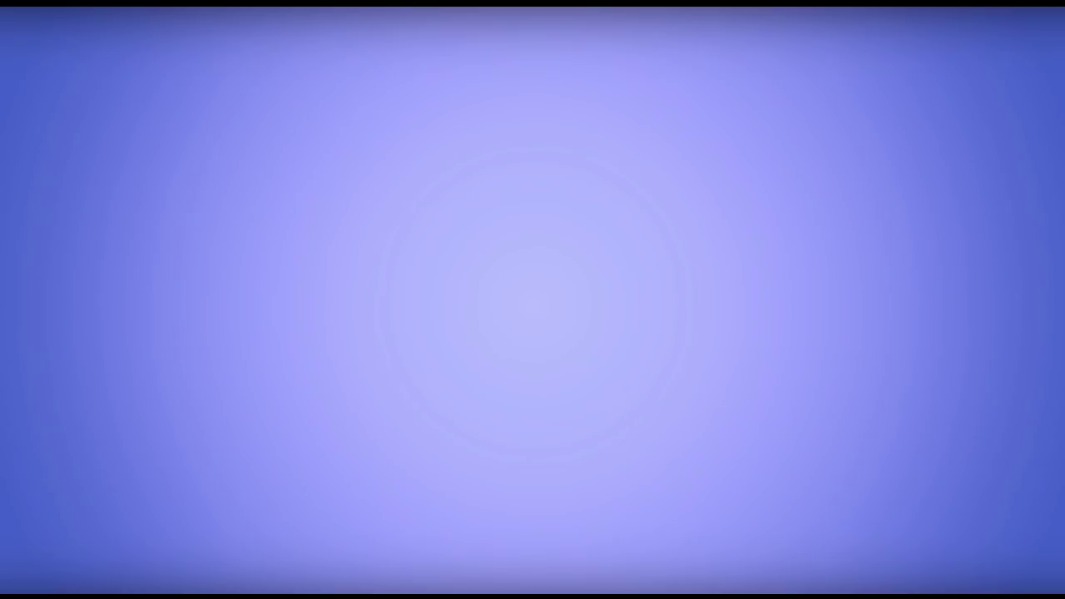